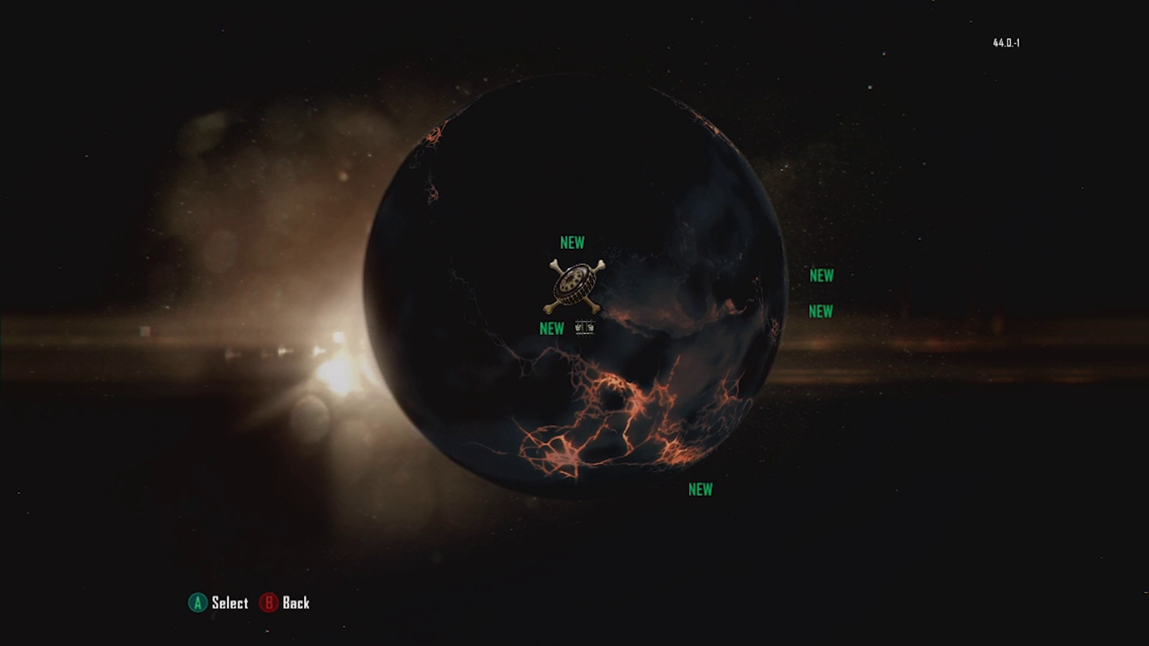
Look through the map icons marked NEW on the Black Ops II map selection globe.
key(Right)
key(Right)
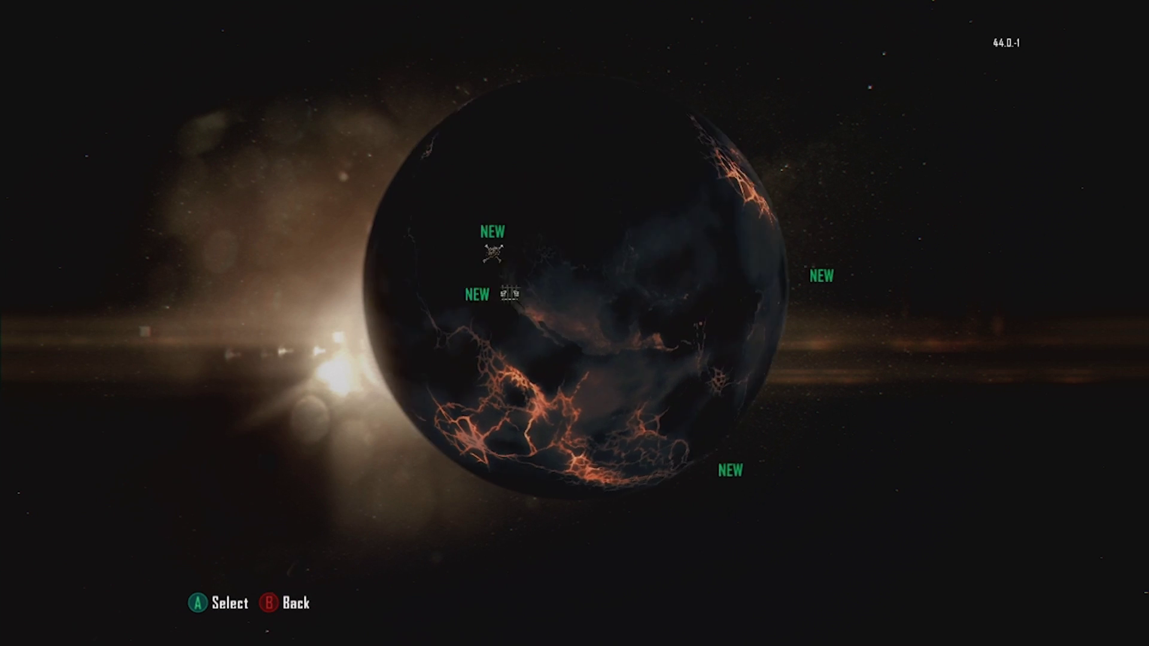
key(Down)
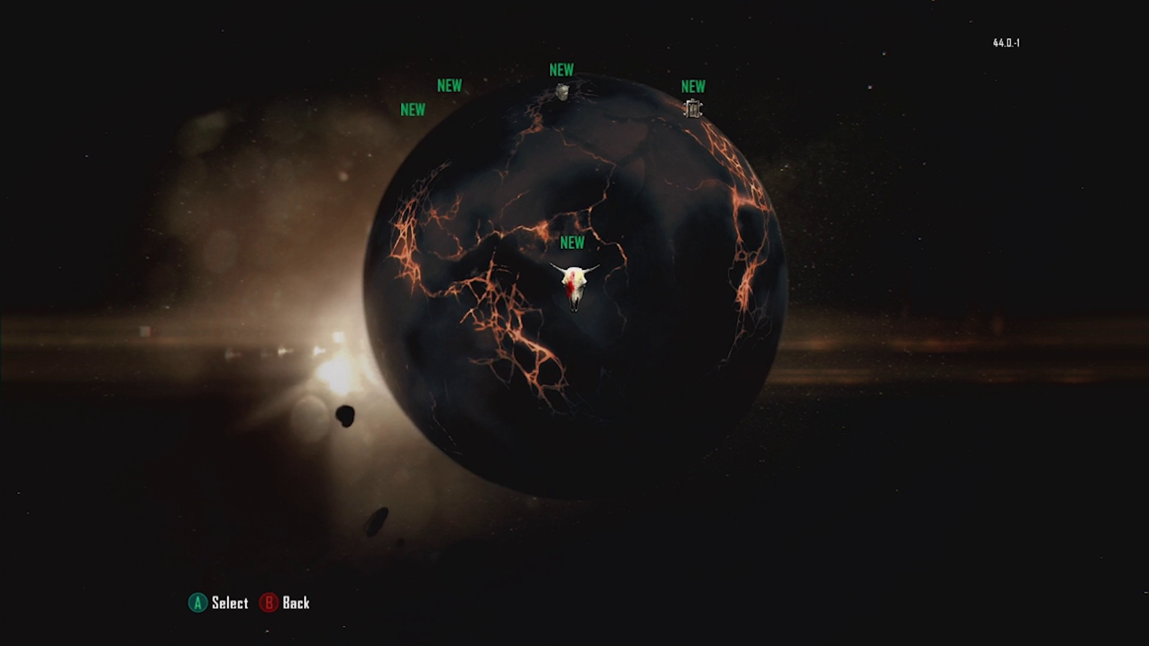
key(Up)
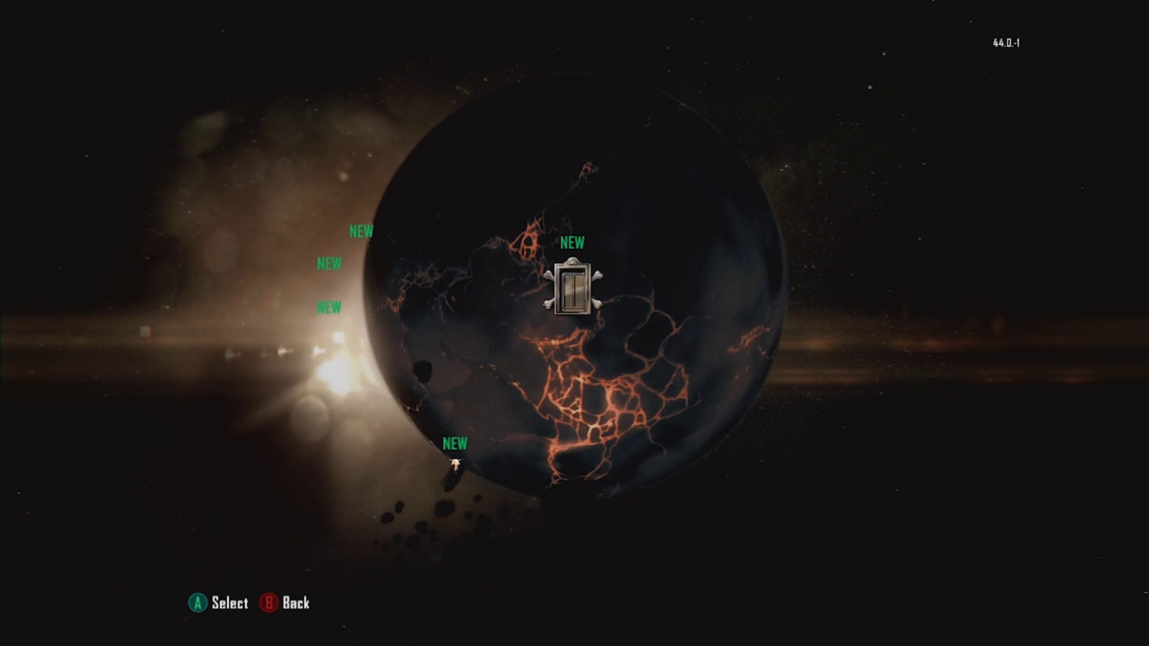
key(Left)
key(Left)
key(Left)
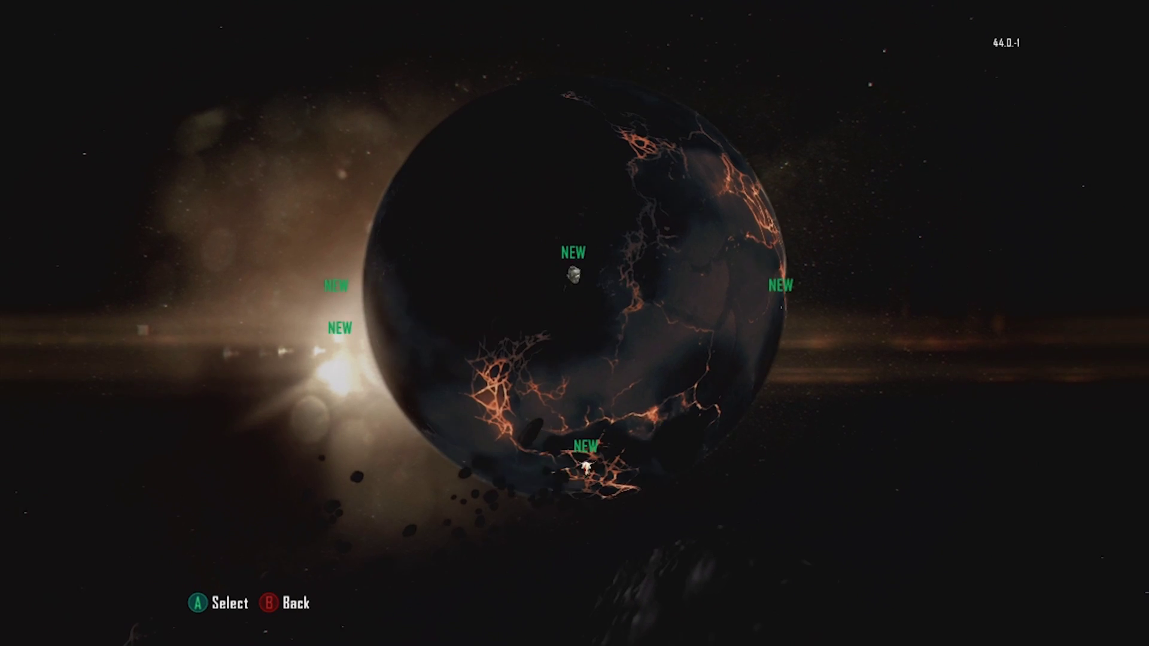
key(Up)
key(Down)
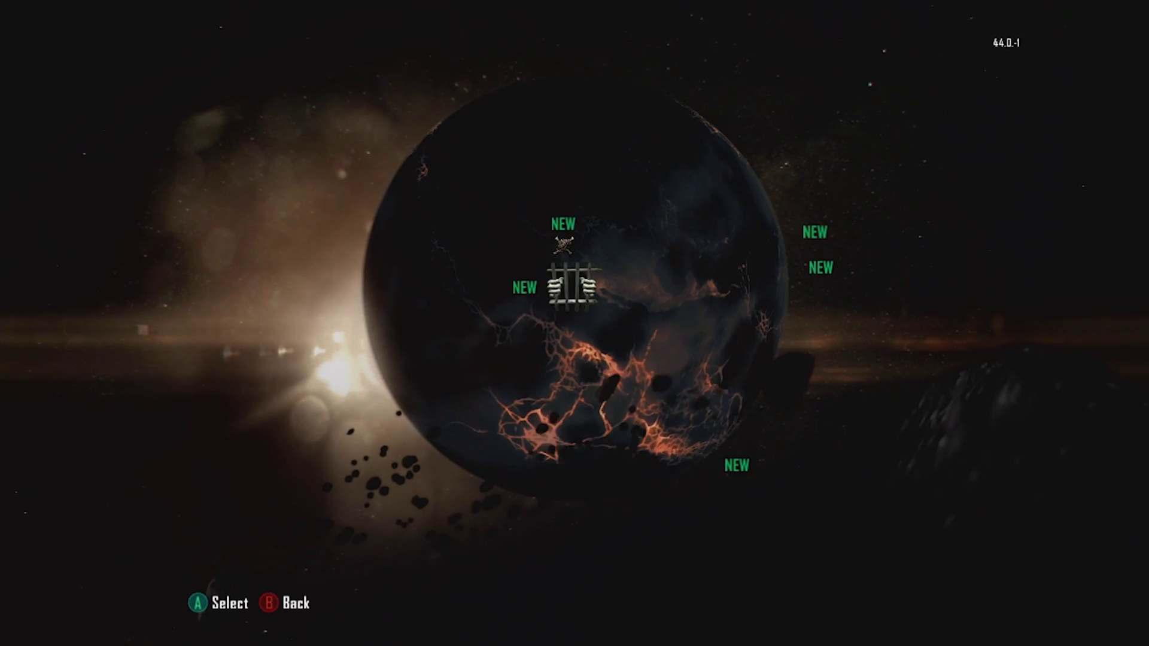
key(Right)
key(Right)
key(Right)
key(Up)
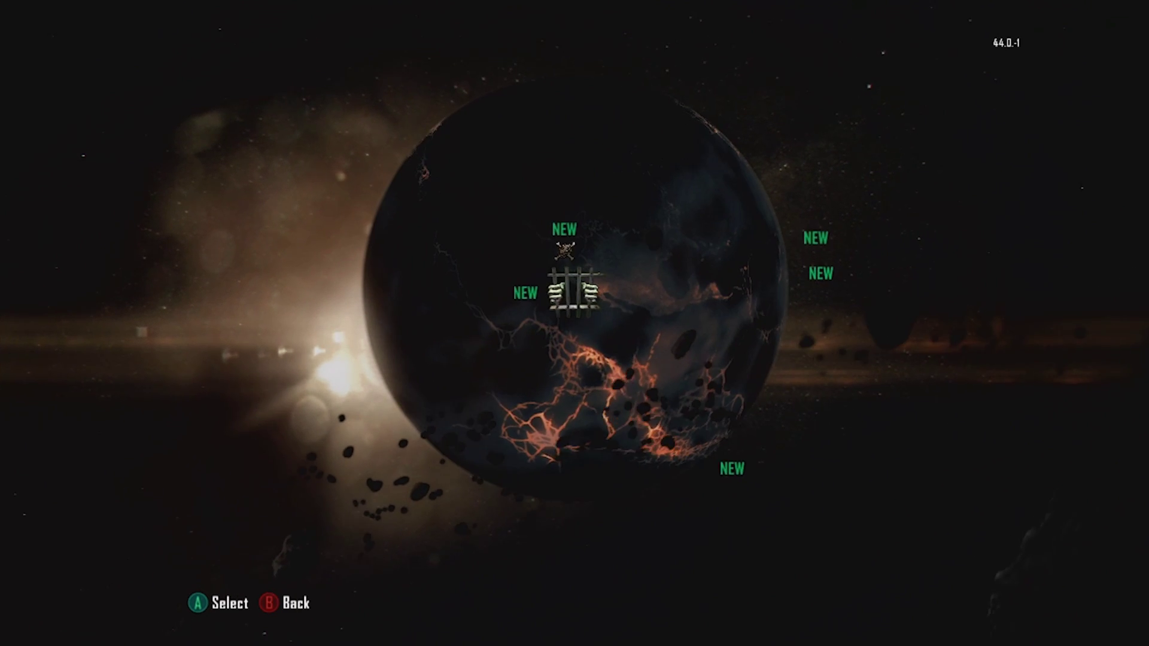
key(Down)
key(Up)
key(Down)
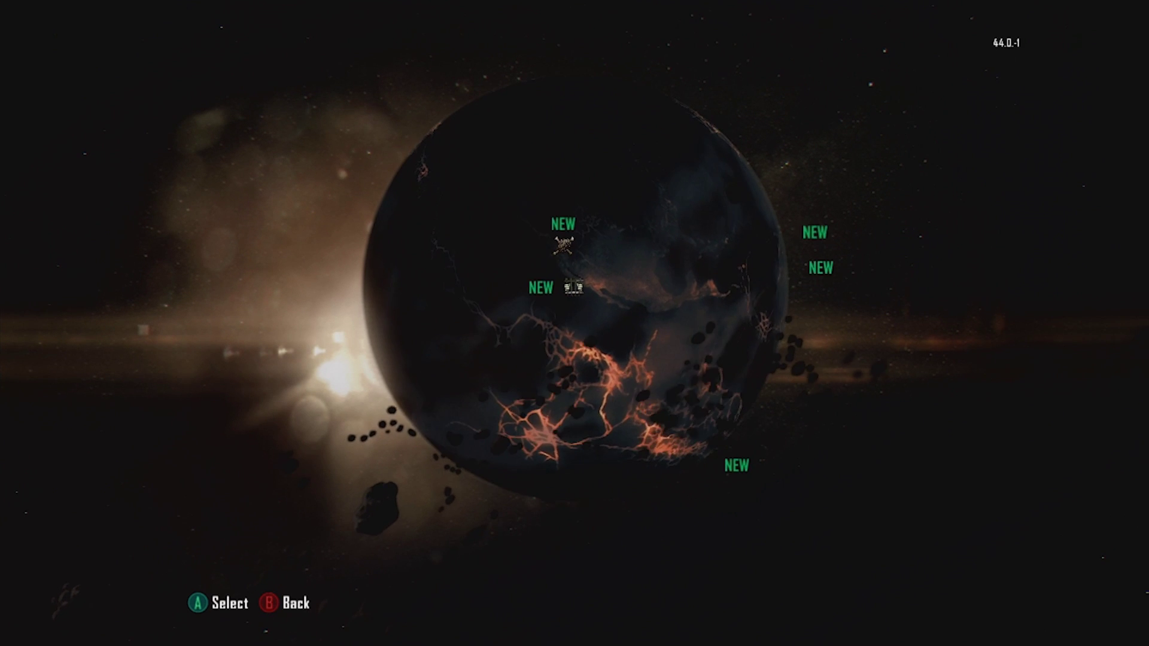
key(Right)
key(Right)
key(Right)
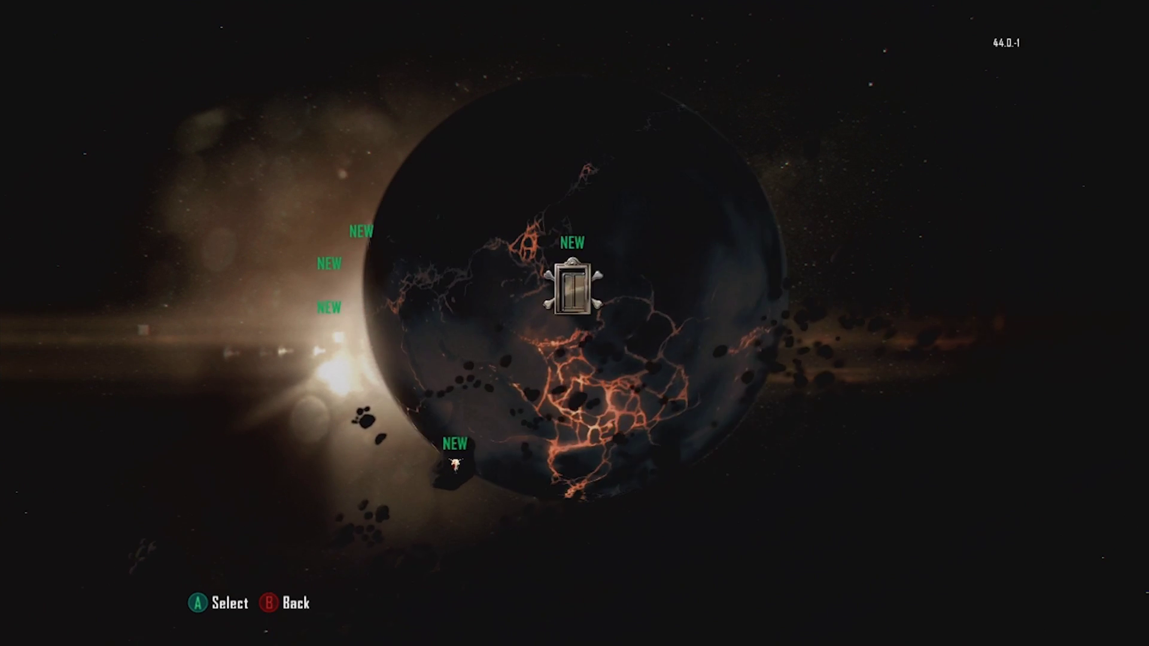
key(Left)
key(Up)
key(Left)
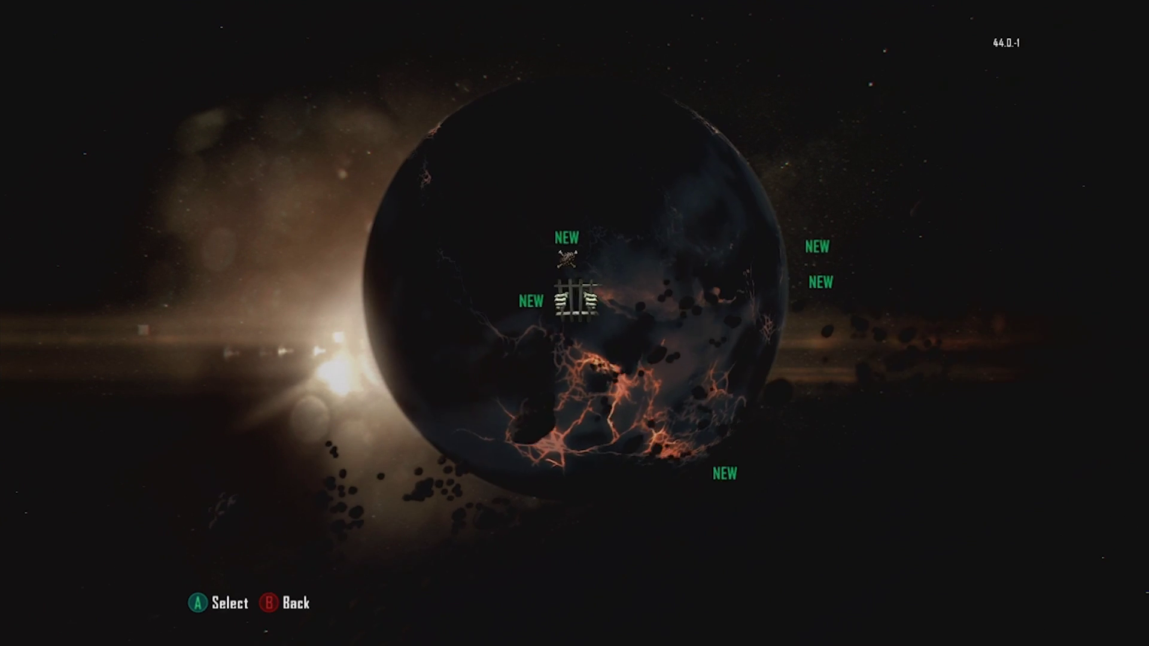
key(Up)
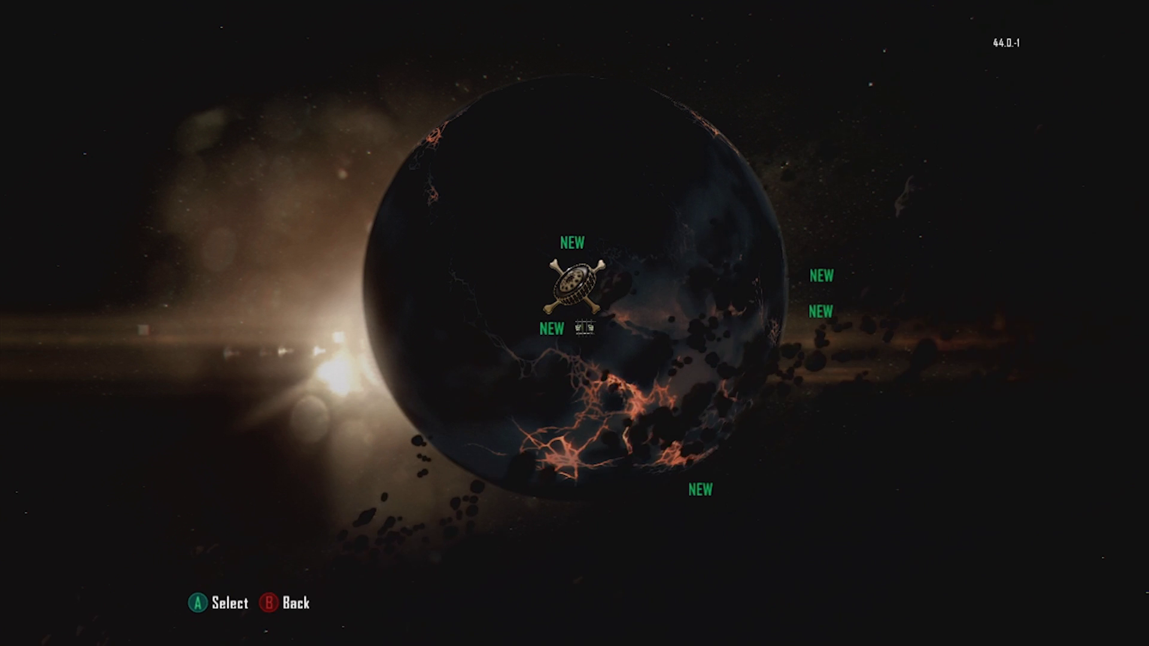
key(Right)
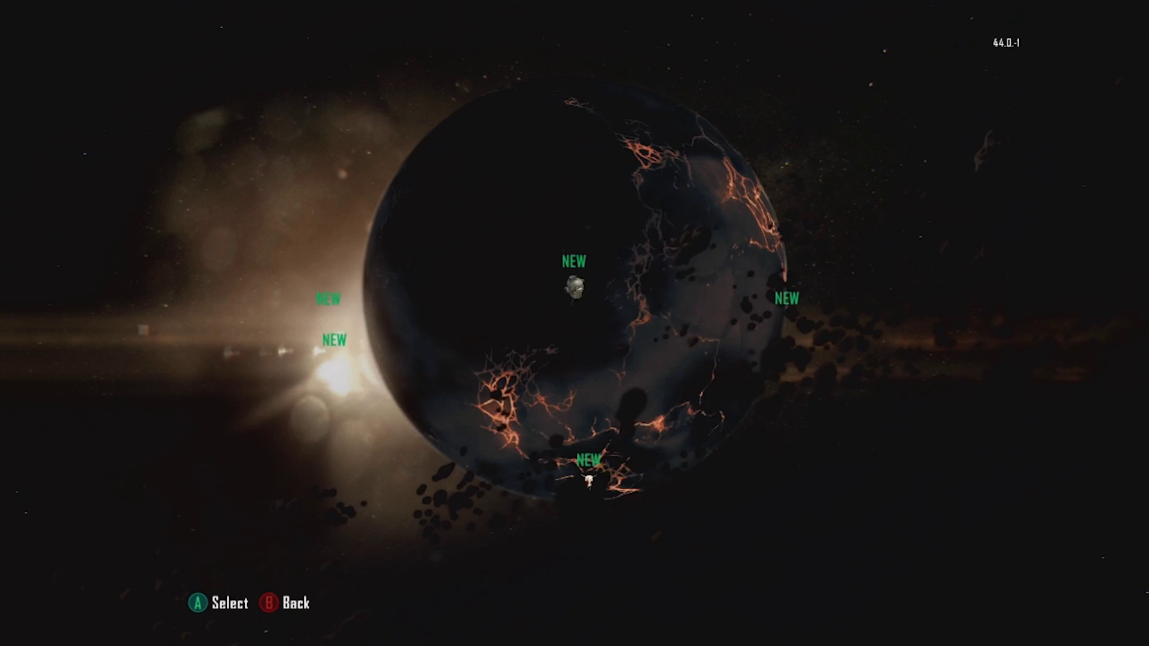
key(Right)
key(Right)
key(Left)
key(Left)
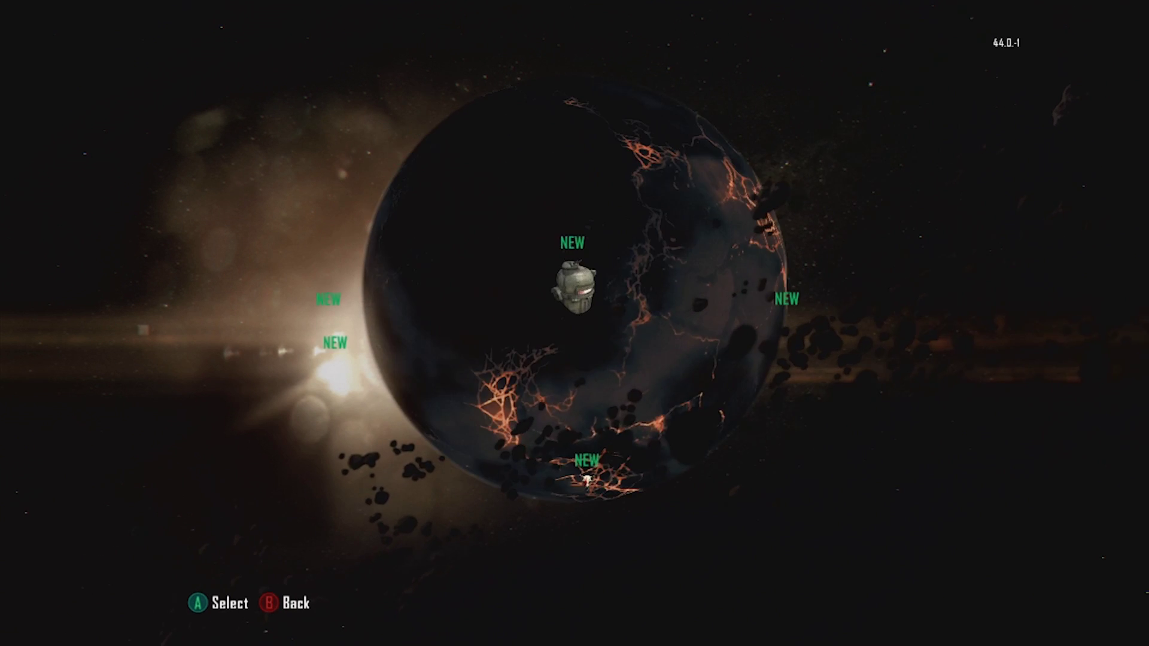
key(Left)
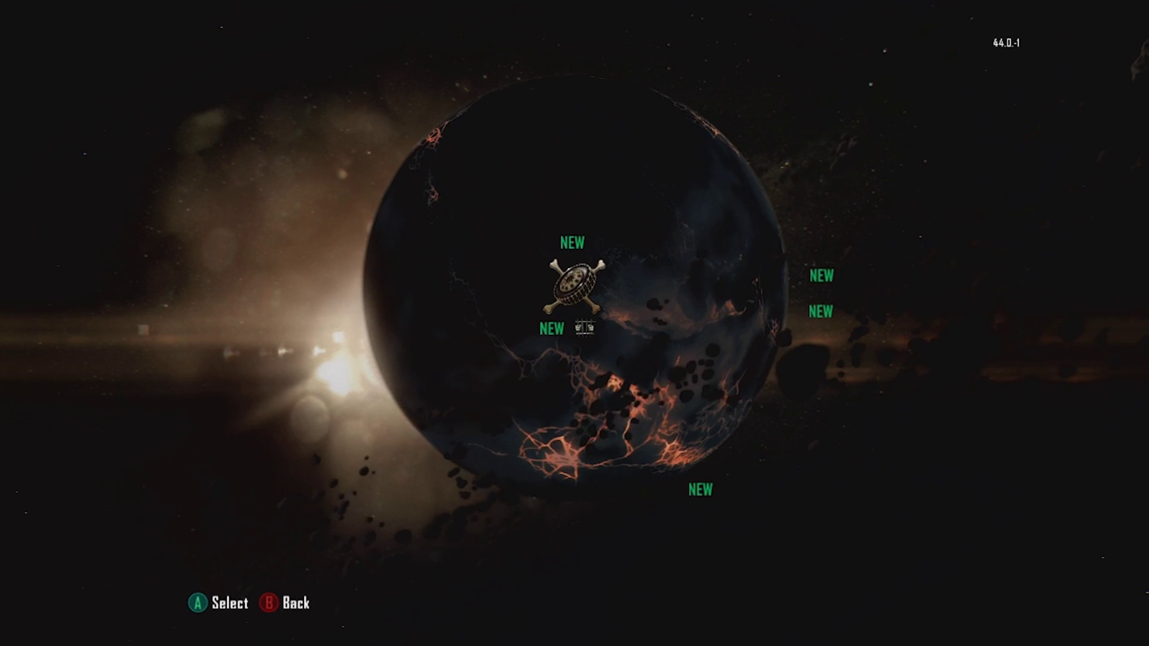
key(Down)
key(Up)
key(Down)
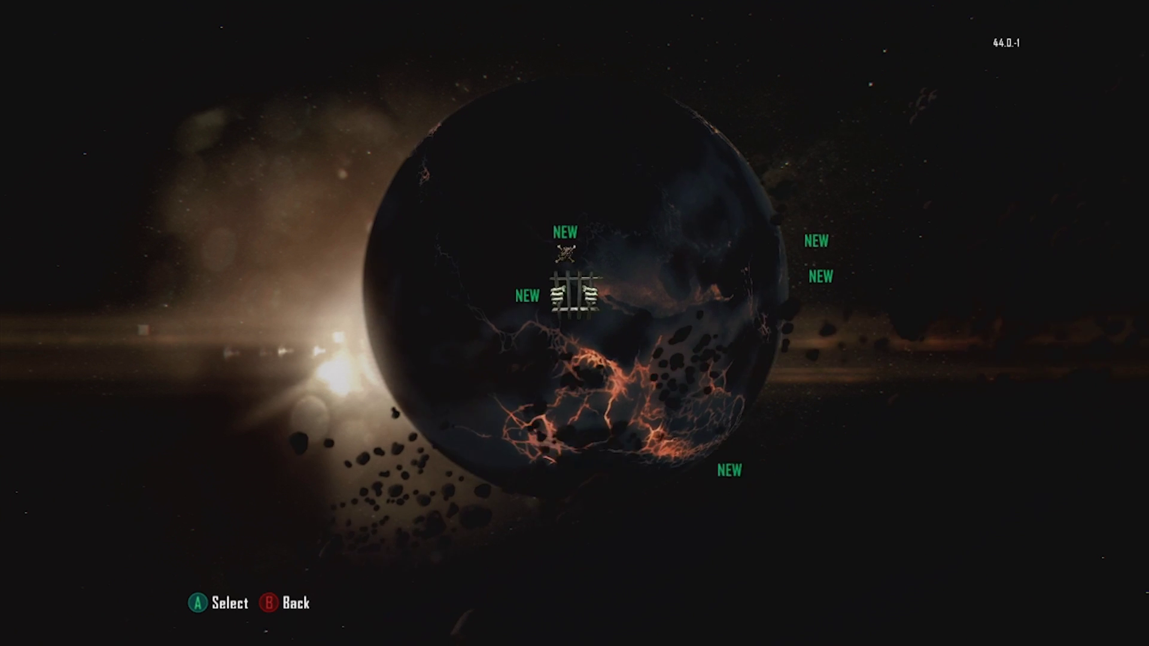
key(Up)
Leave the map selection globe and quit the game to the Aurora dashboard.
key(Escape)
key(Up)
key(Return)
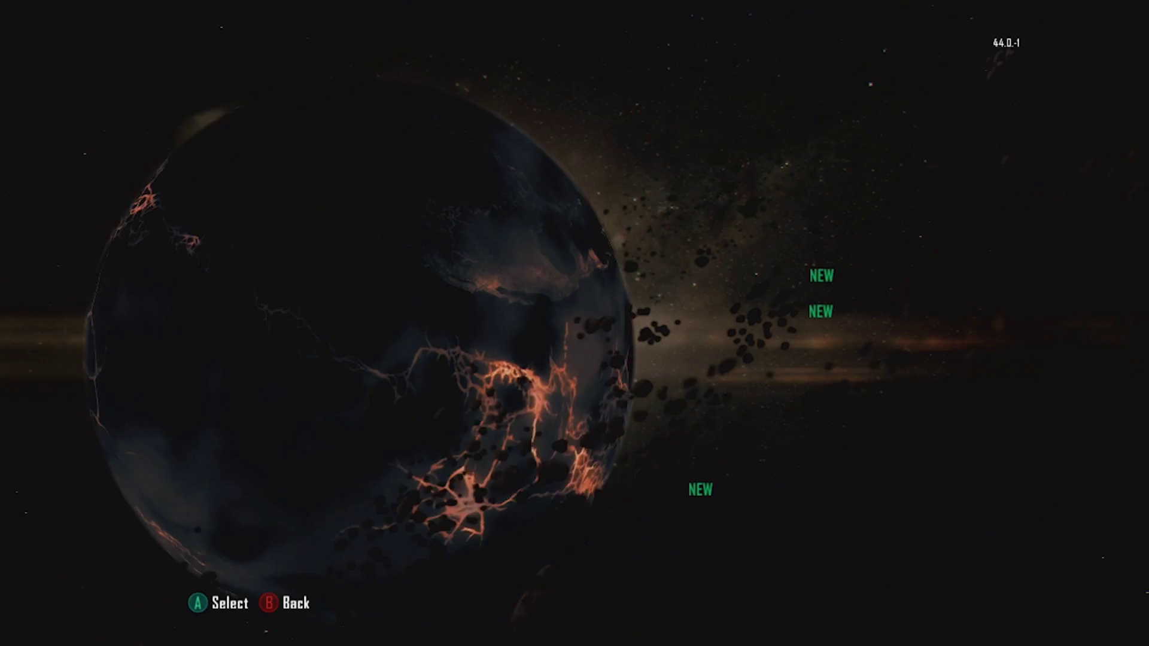
key(Home)
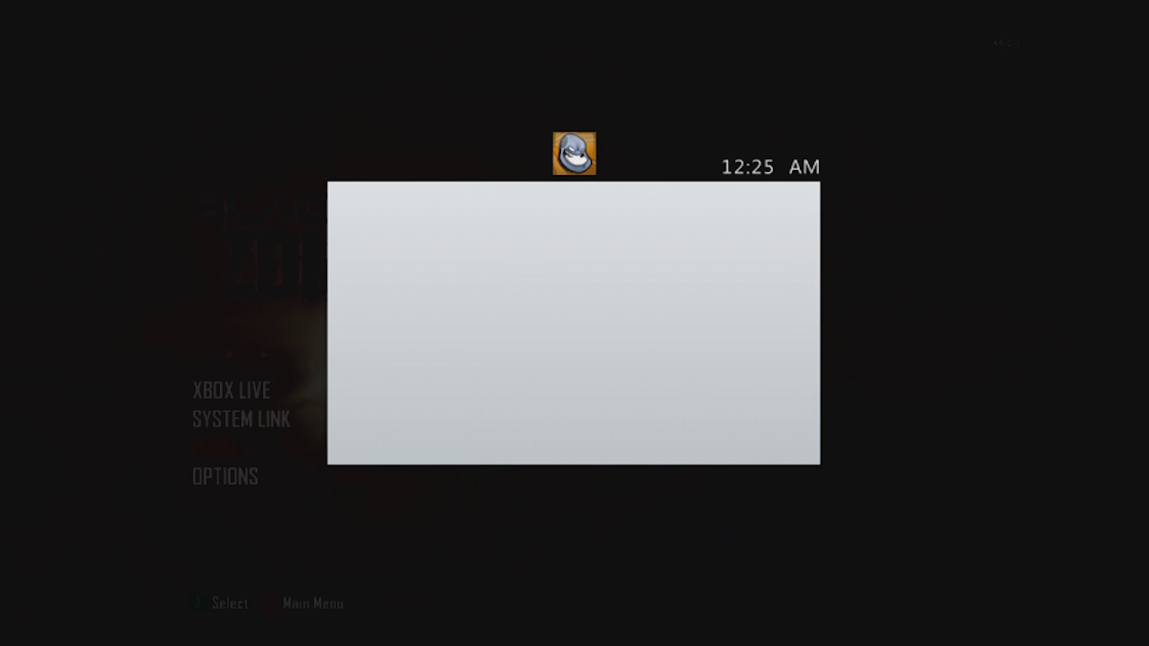
key(Down)
key(Up)
key(Return)
key(Return)
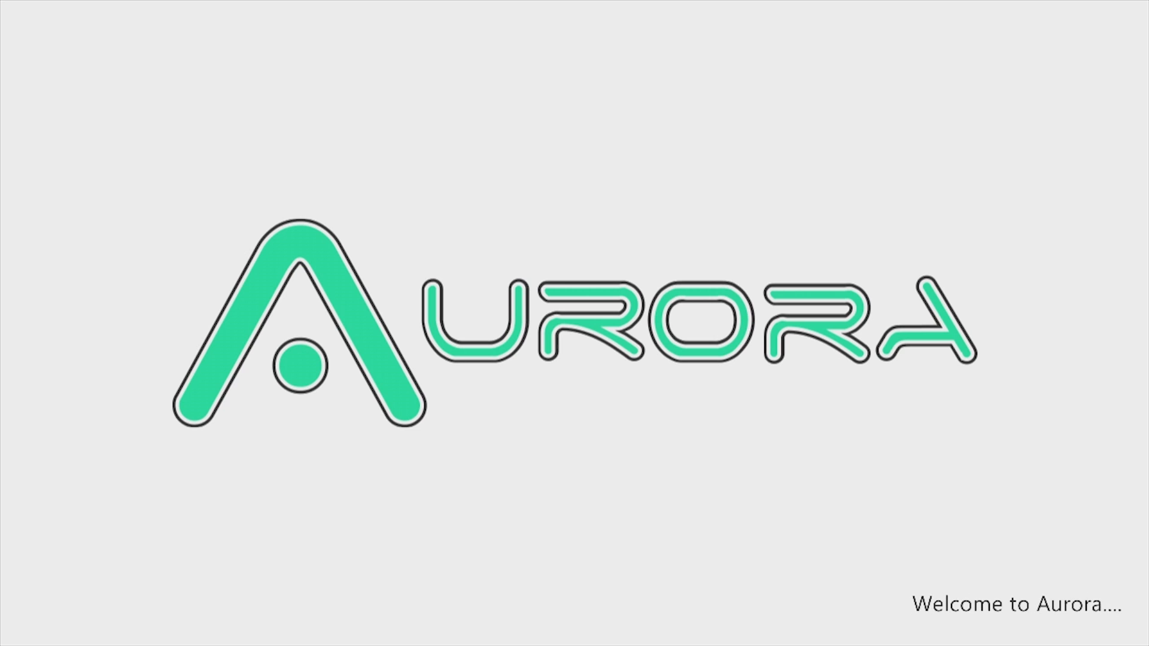
Launch XM360 from Aurora and scan all content on the console.
key(Left)
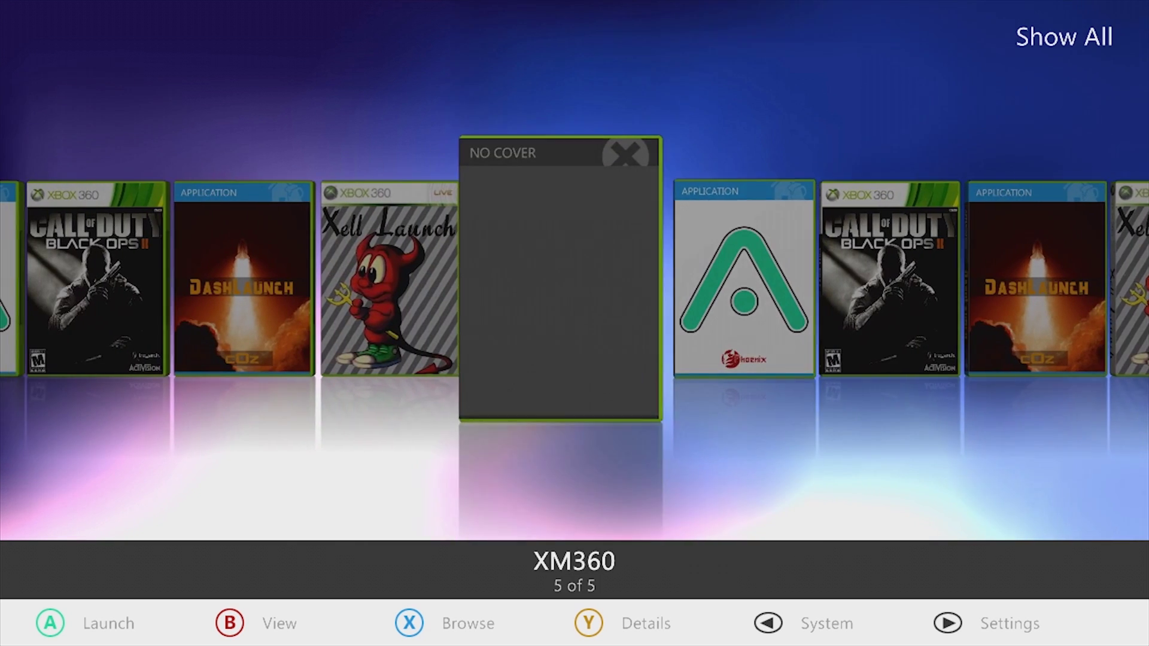
key(Return)
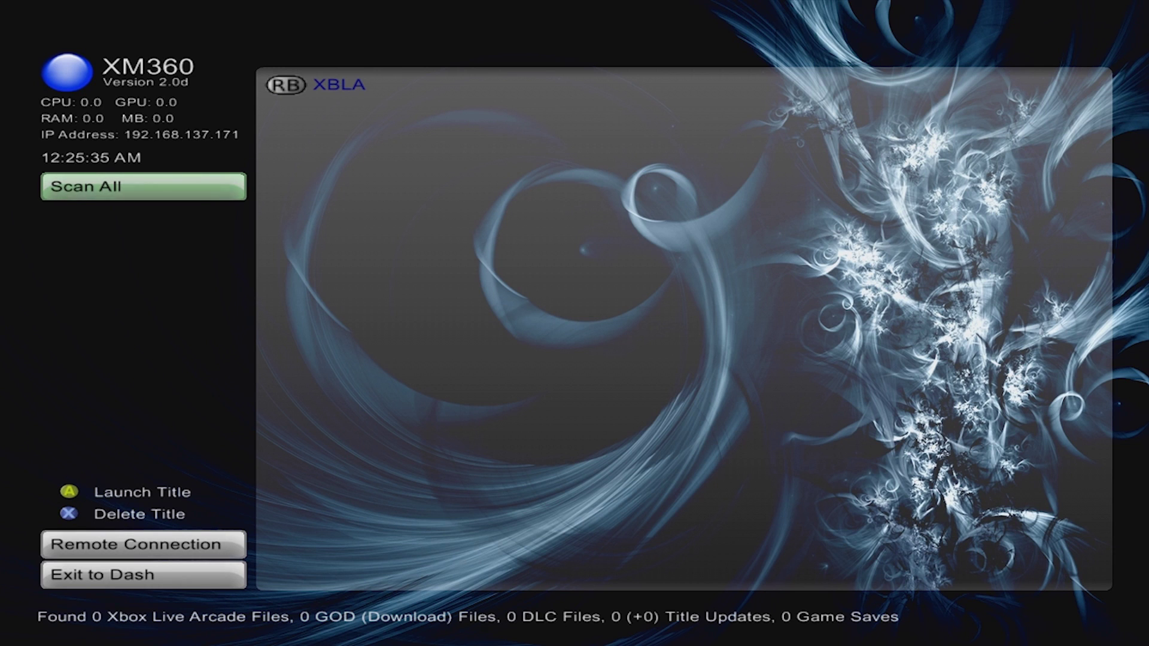
key(Down)
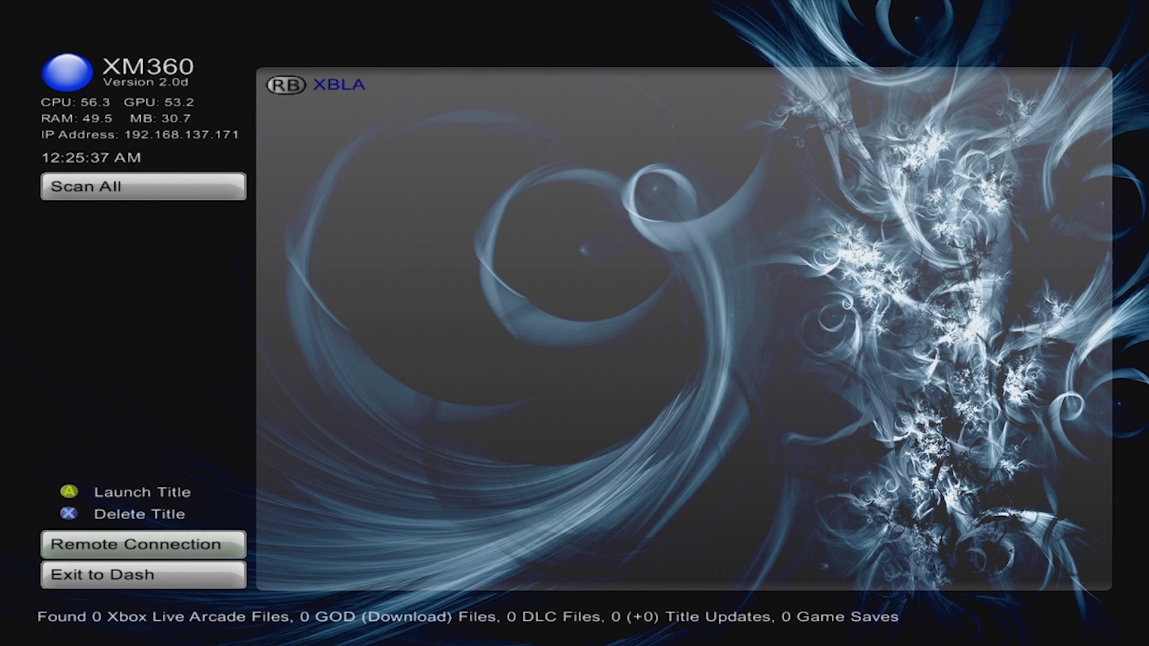
key(Down)
key(Up)
key(Up)
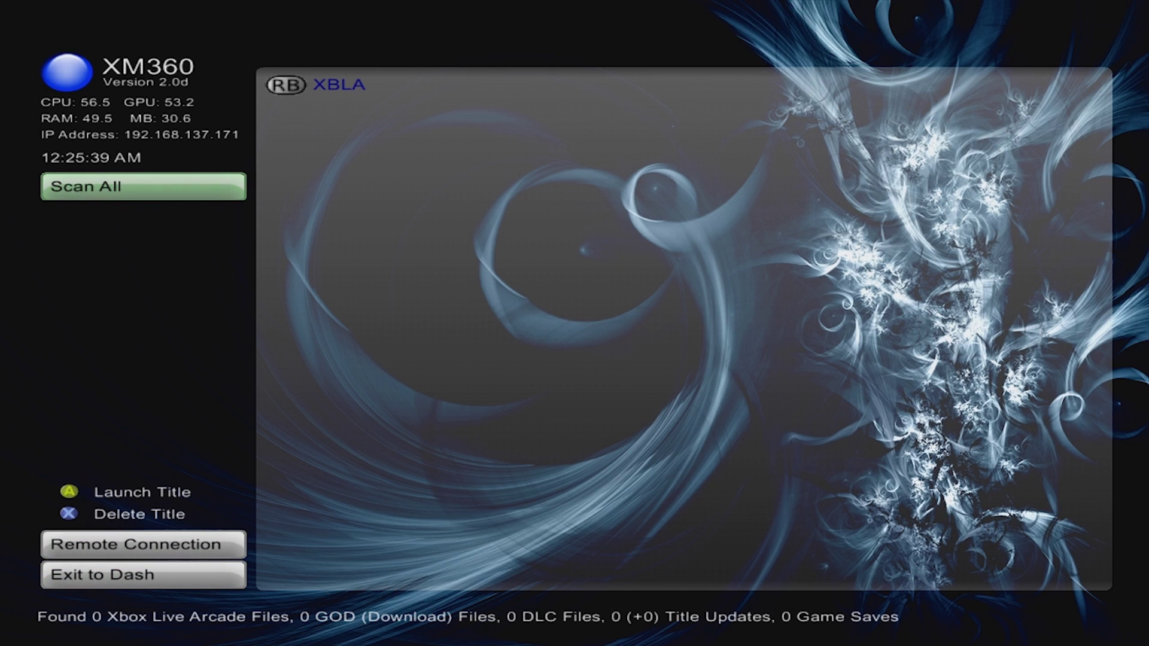
key(Down)
key(Up)
key(Down)
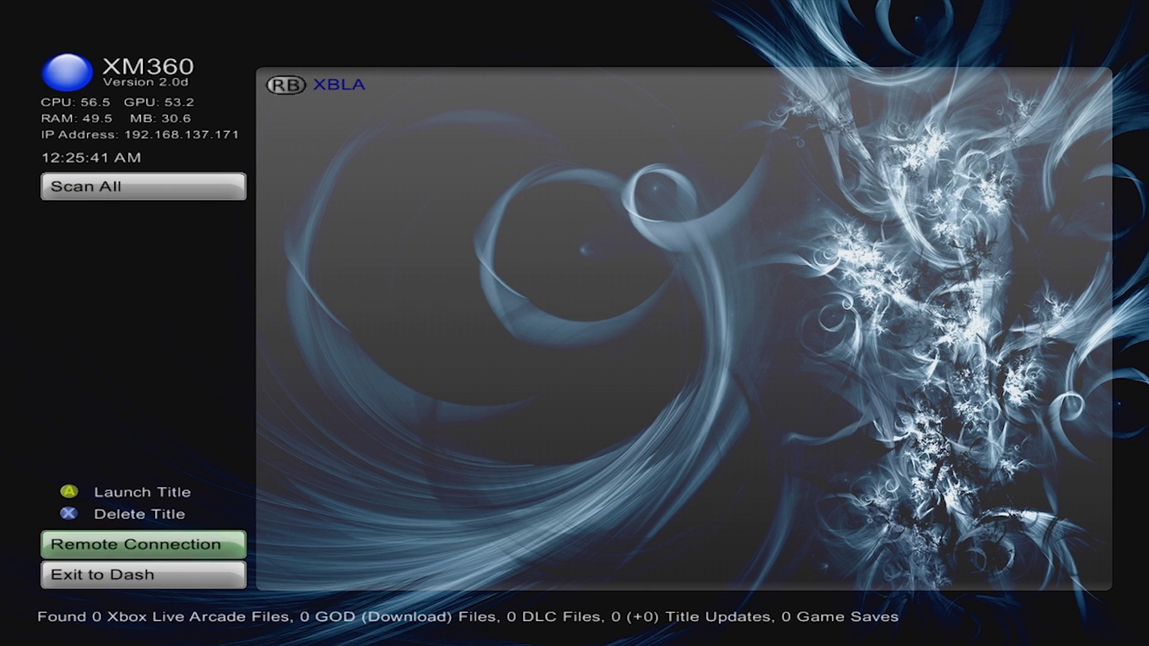
key(Up)
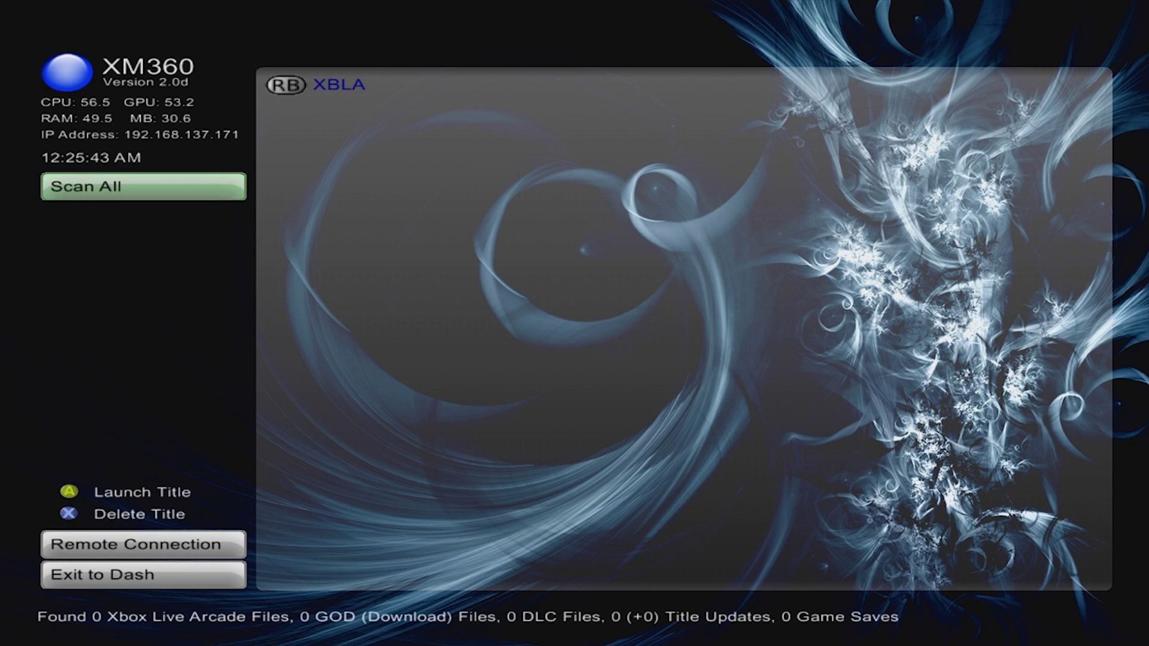
key(Return)
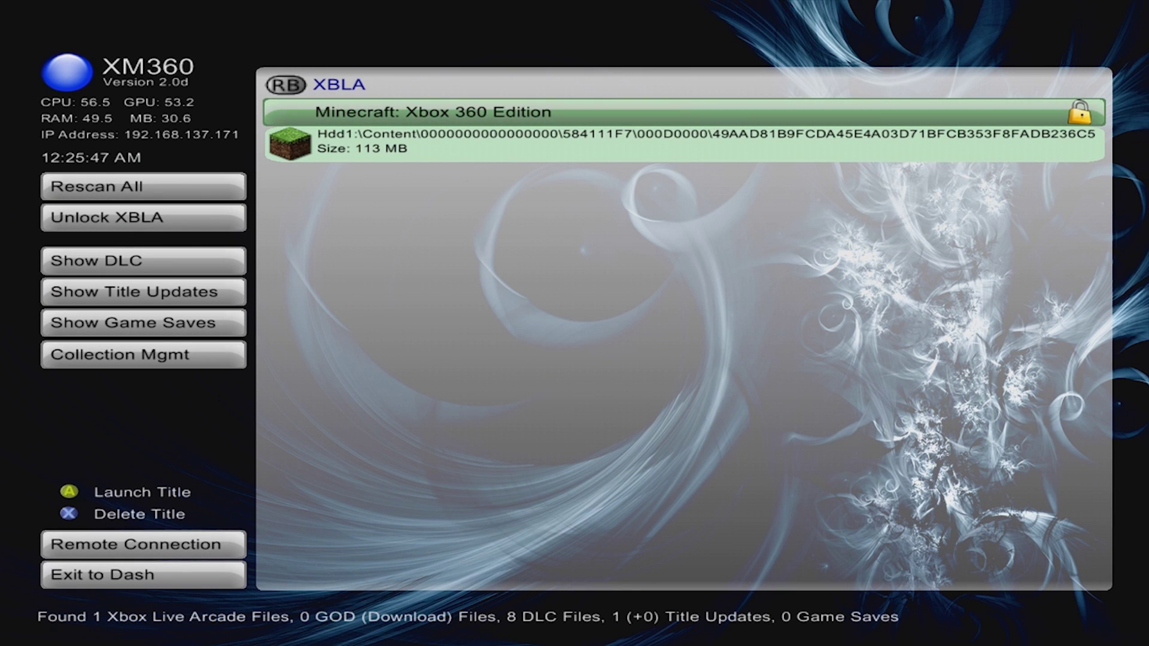
Show the list of installed DLC in XM360.
key(Left)
key(Down)
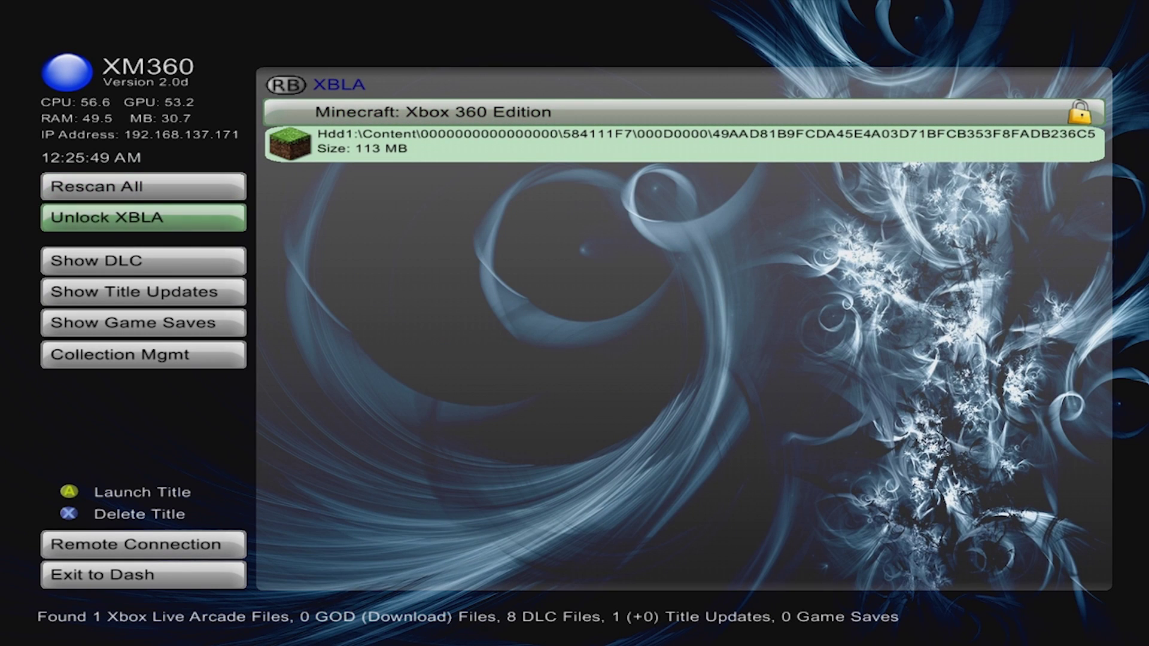
key(Down)
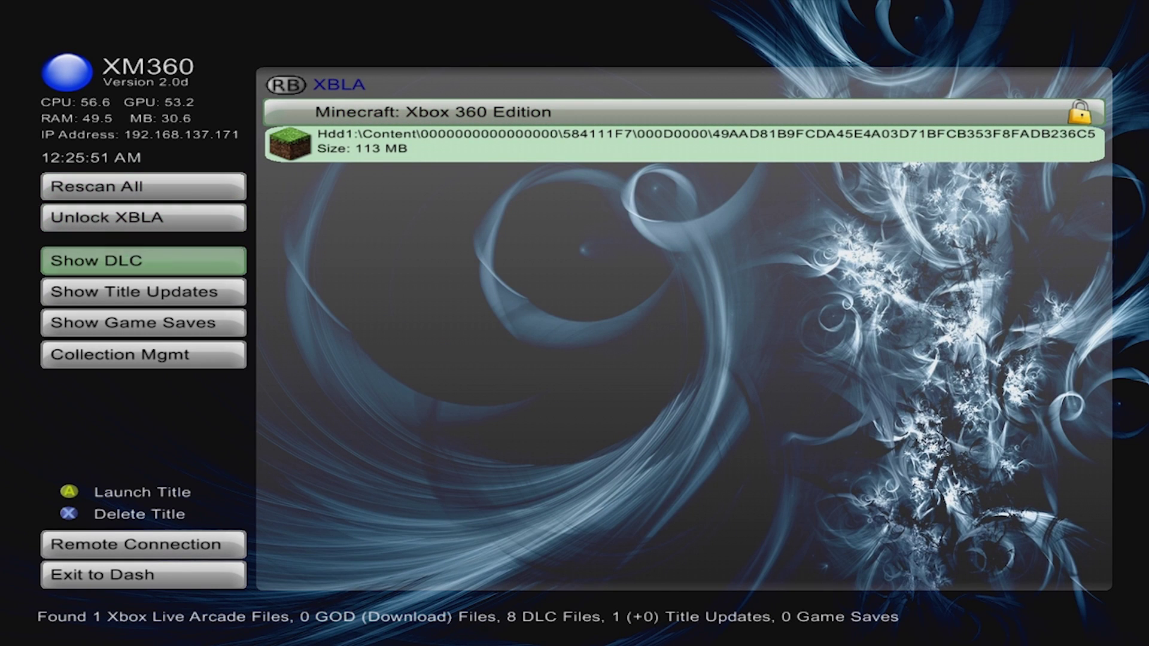
key(Return)
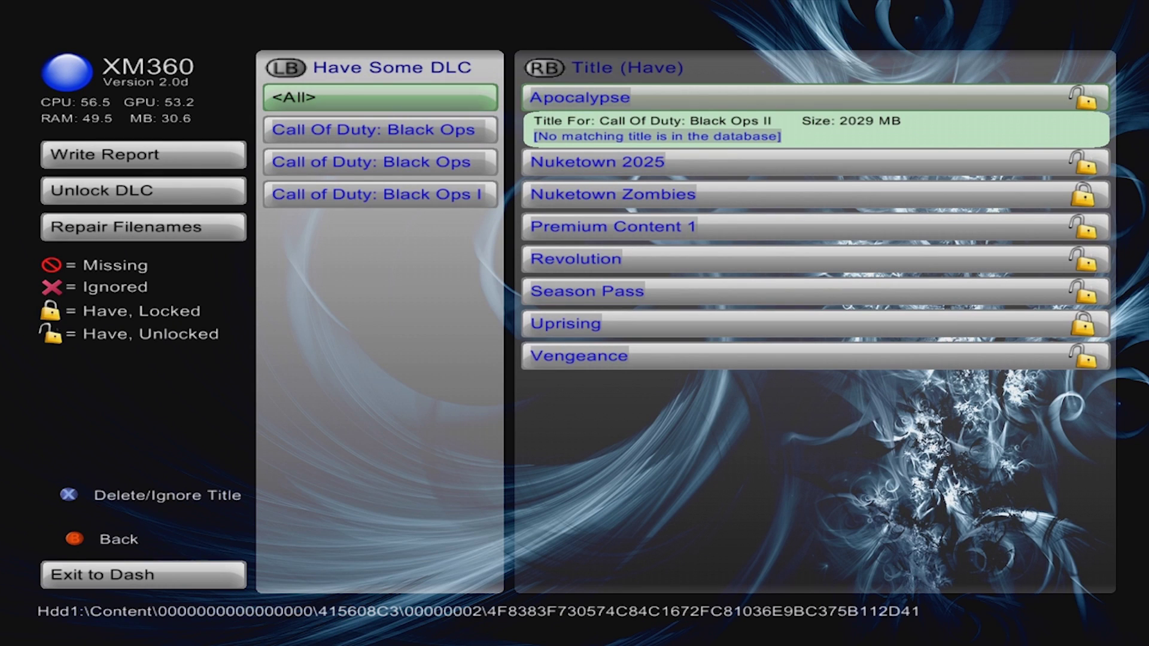
Examine which DLC packs are listed under each Call of Duty: Black Ops entry and their lock status.
key(Down)
key(Down)
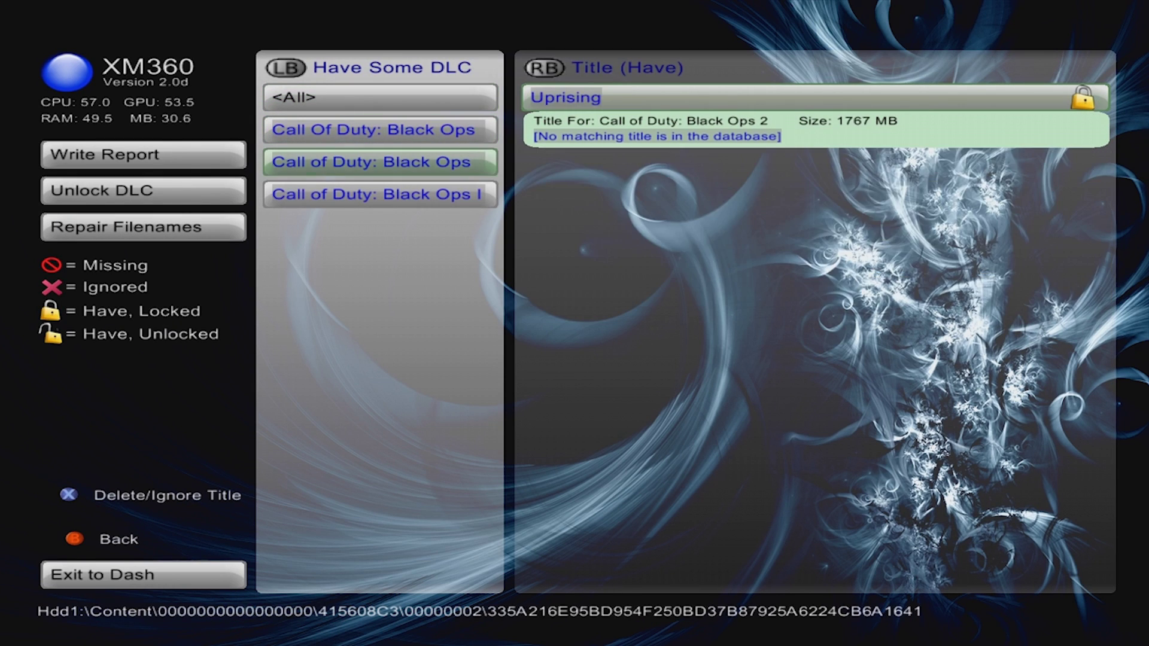
key(Up)
key(Down)
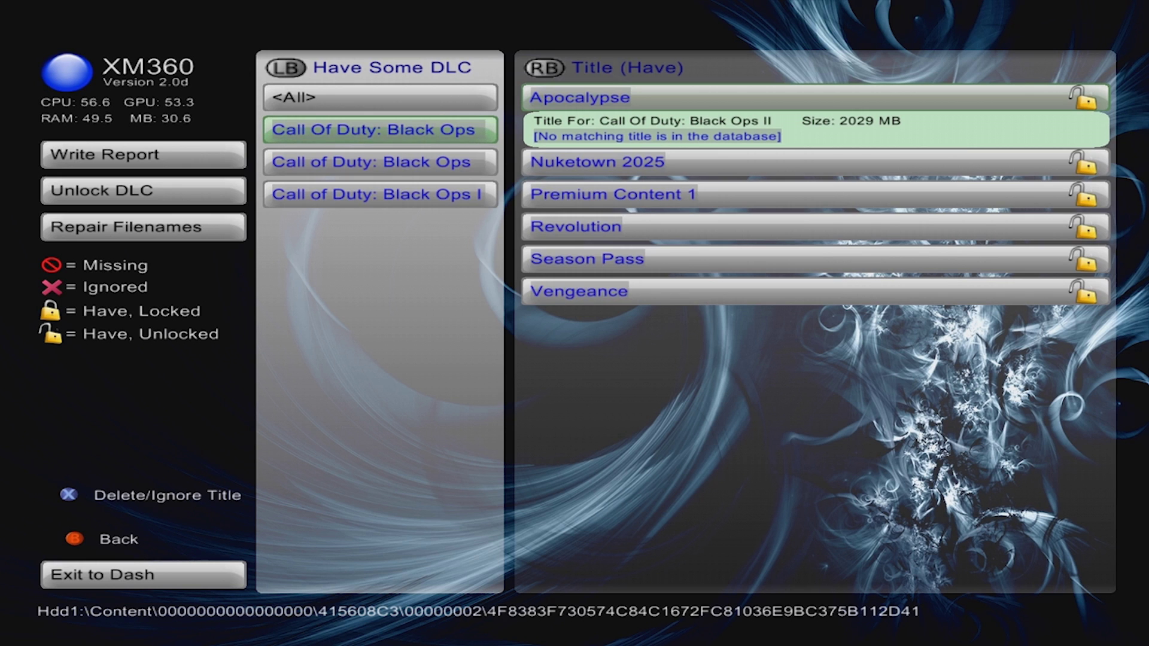
key(Down)
key(Up)
key(Down)
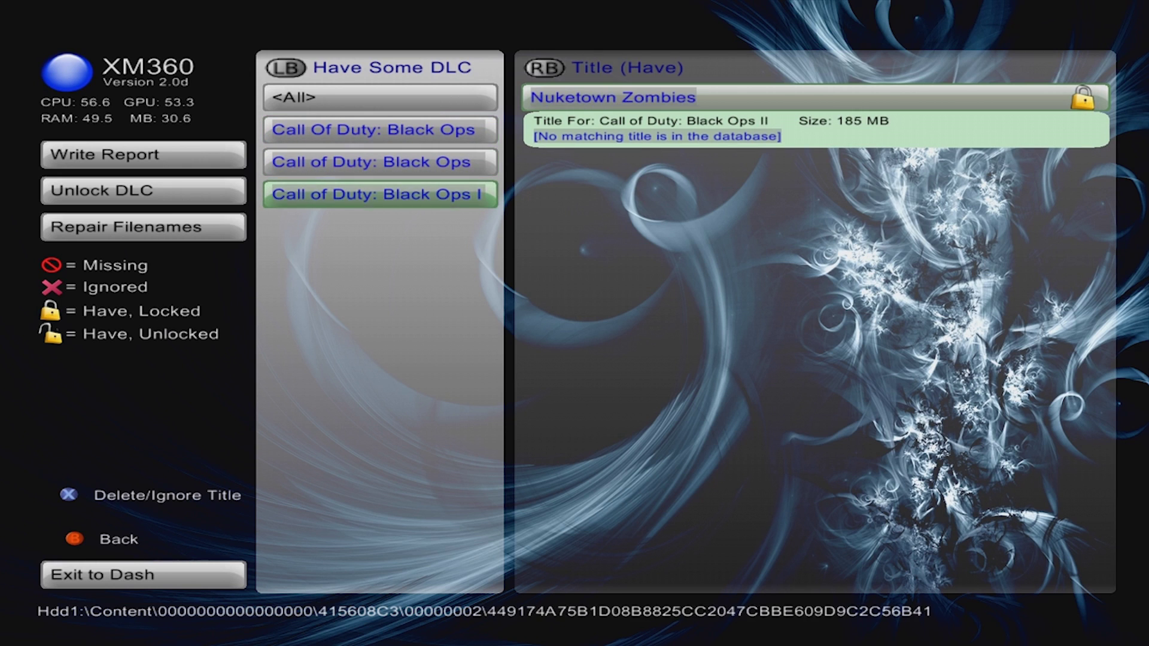
key(Up)
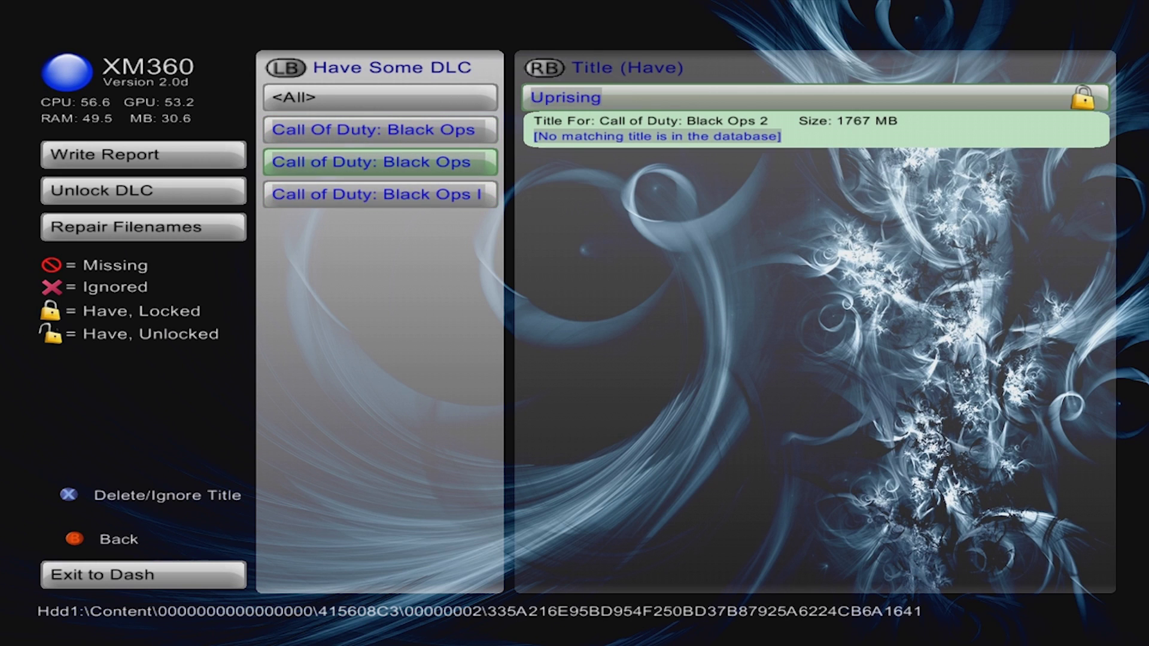
key(Down)
key(Up)
key(Down)
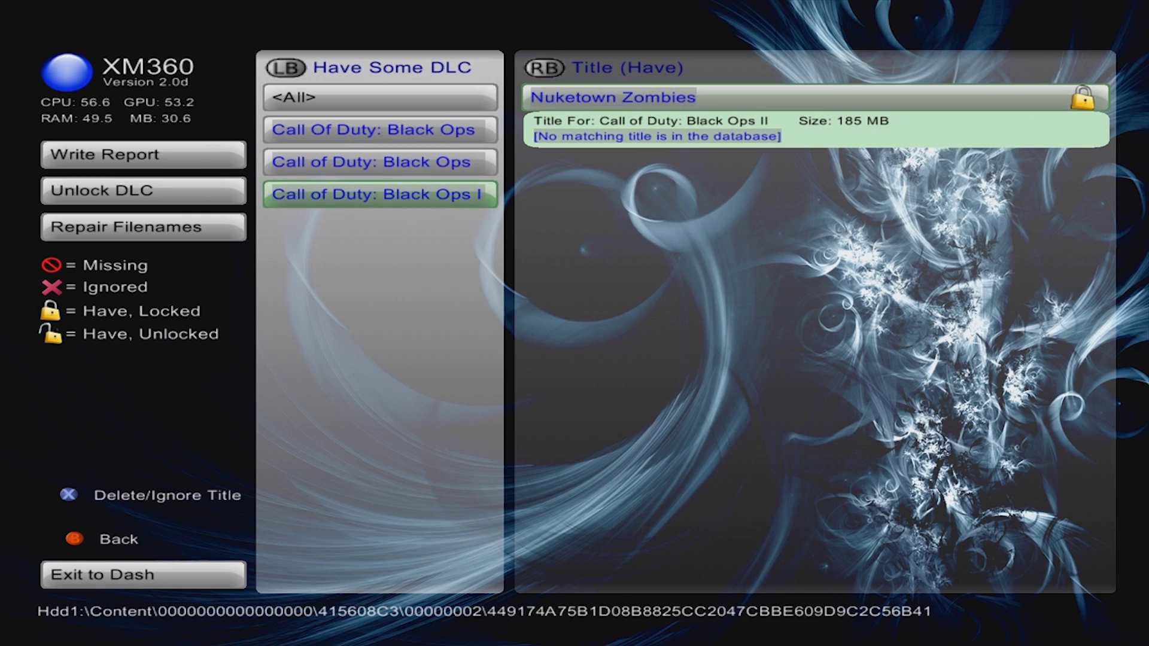
key(Up)
key(Down)
key(Up)
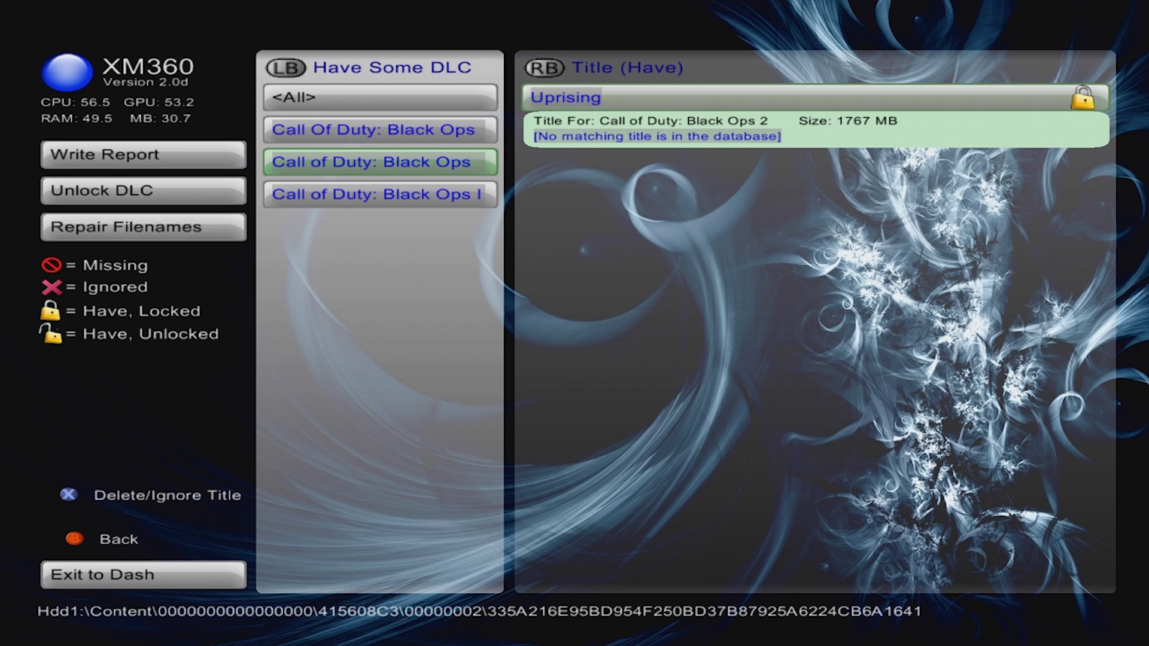
key(Down)
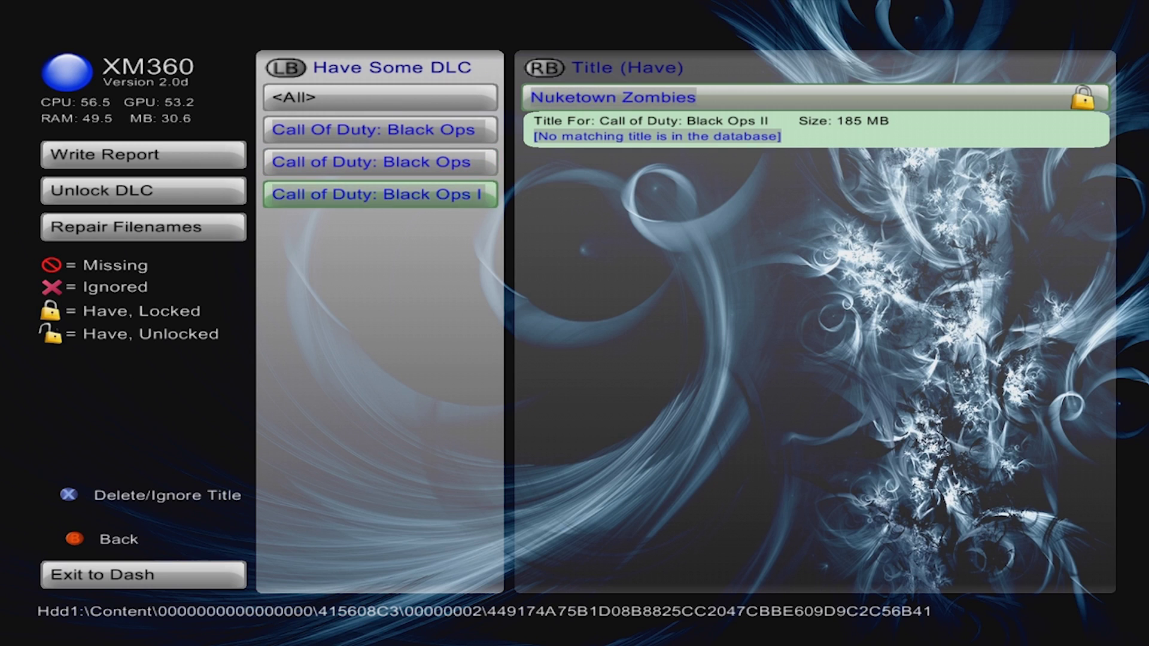
key(Up)
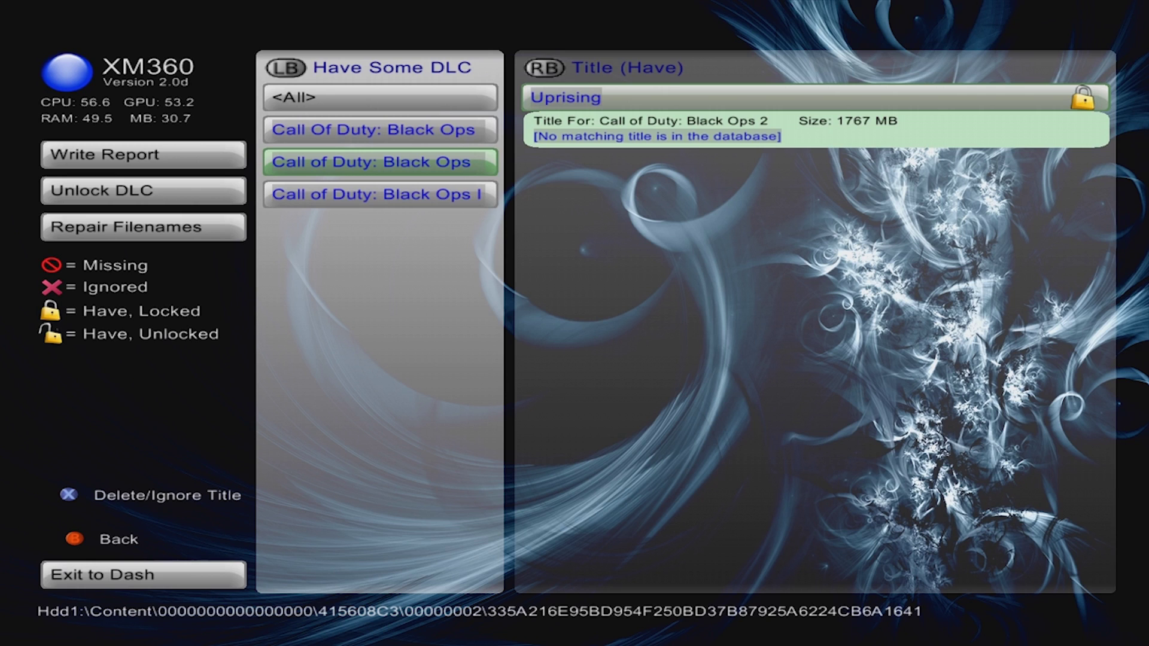
Unlock the Nuketown Zombies DLC listed under Call of Duty: Black Ops II.
key(Down)
key(Up)
key(Down)
key(Left)
key(Down)
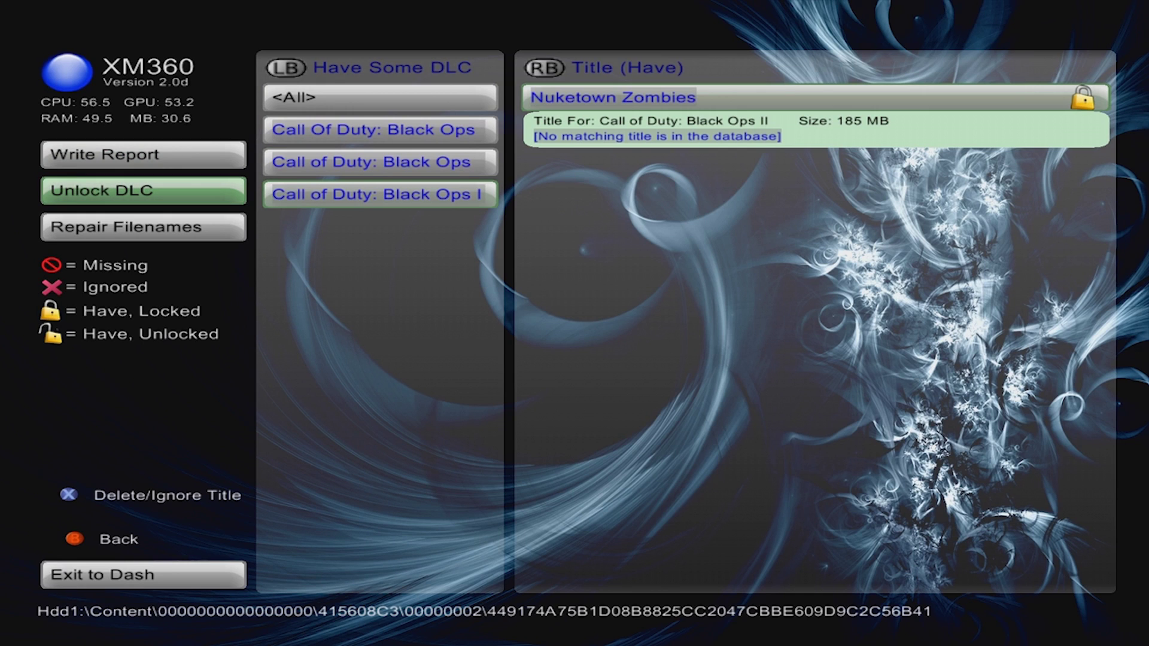
key(Return)
key(Return)
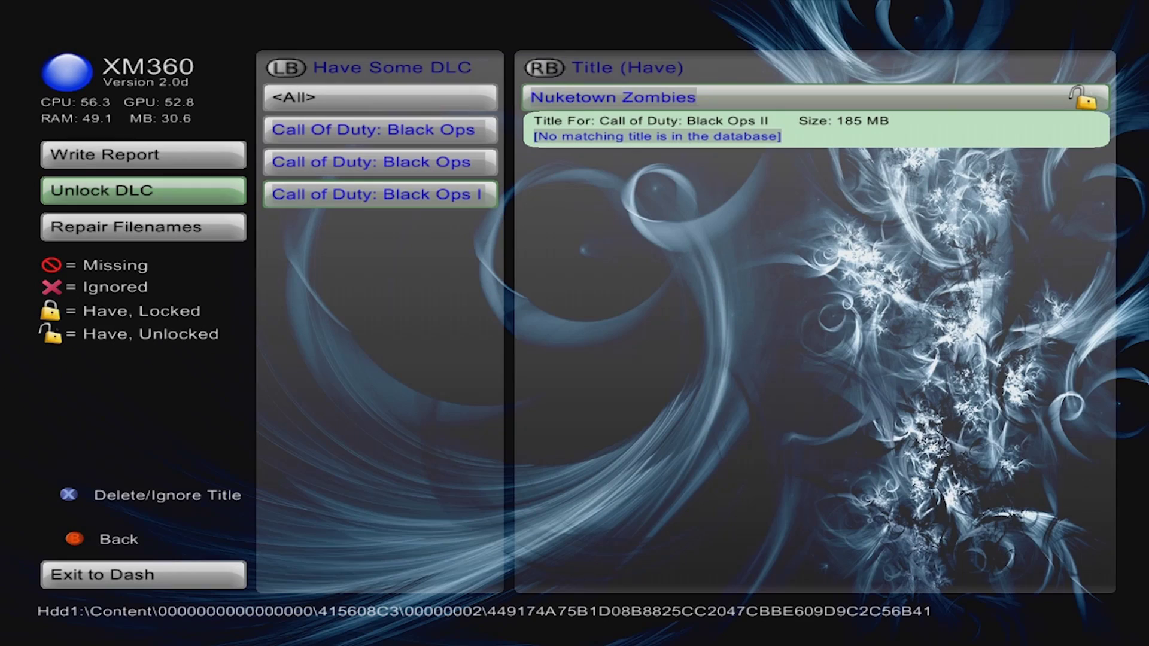
Compare the lock status of the Nuketown Zombies and Uprising DLC packs.
key(Up)
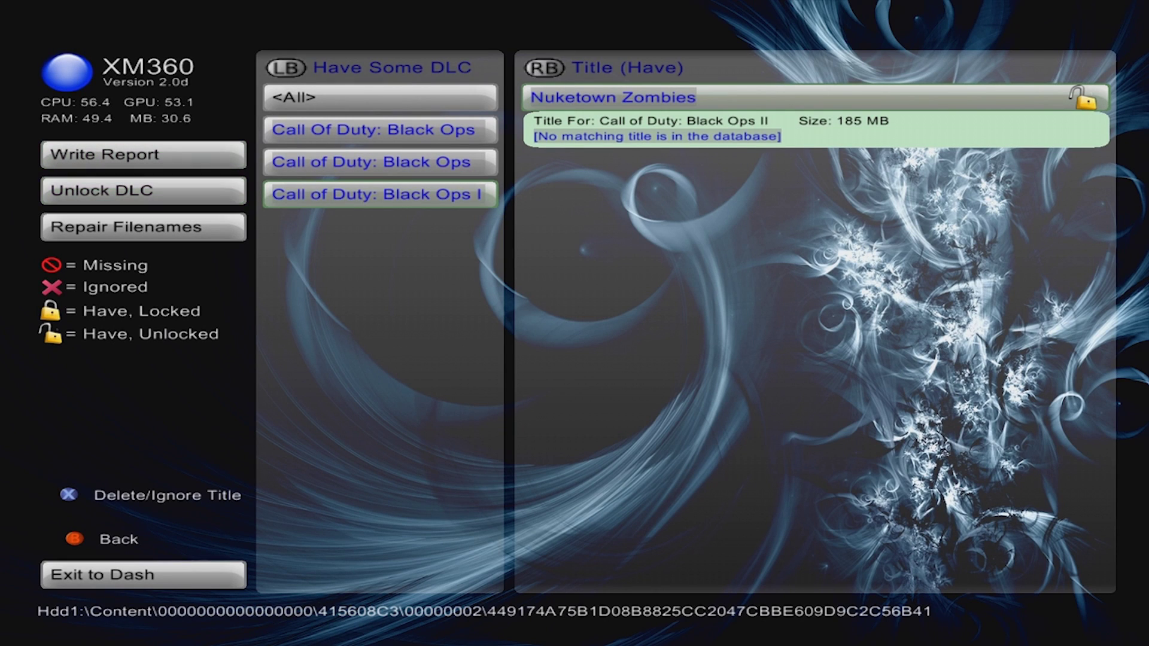
key(Right)
key(Up)
key(Down)
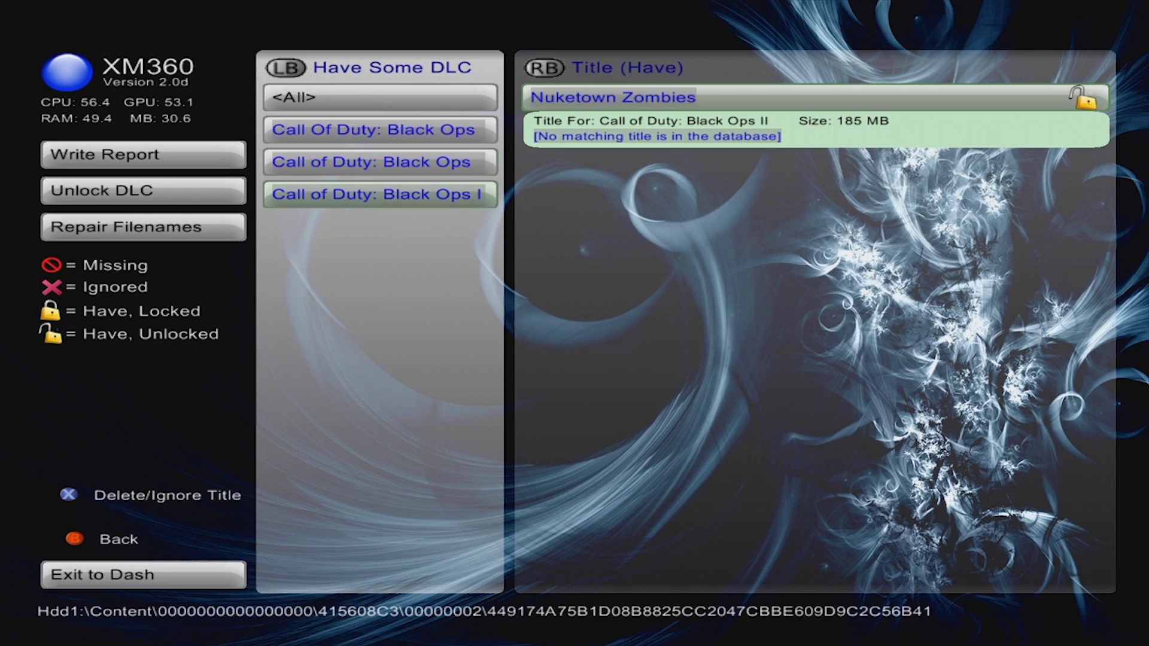
key(Up)
key(Right)
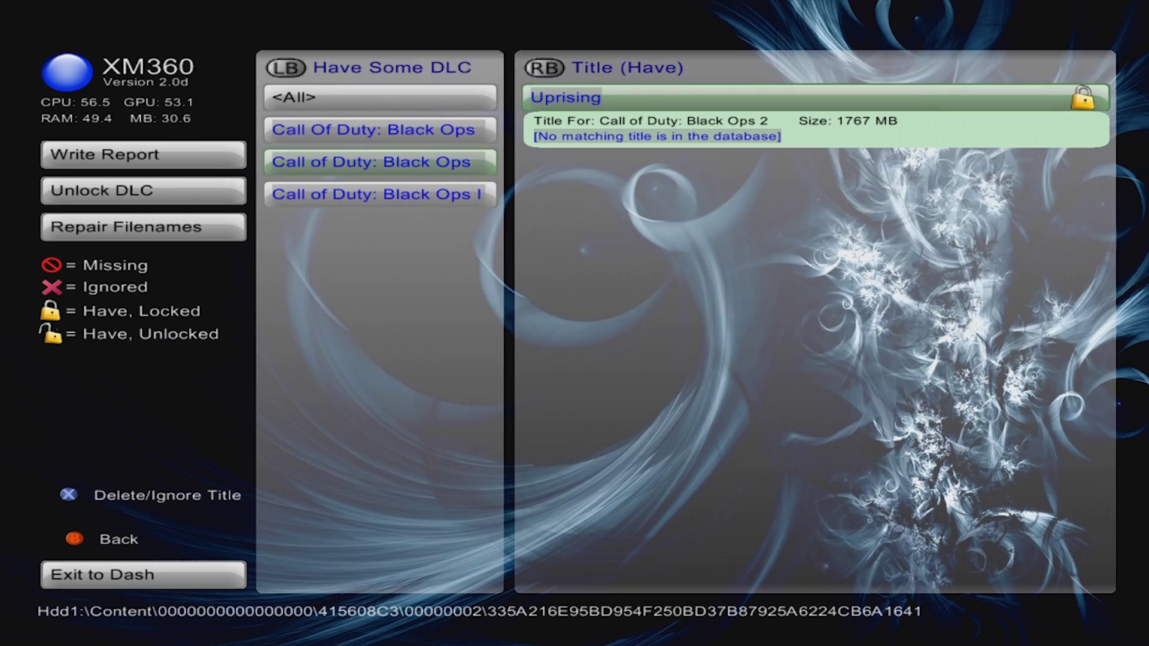
key(Left)
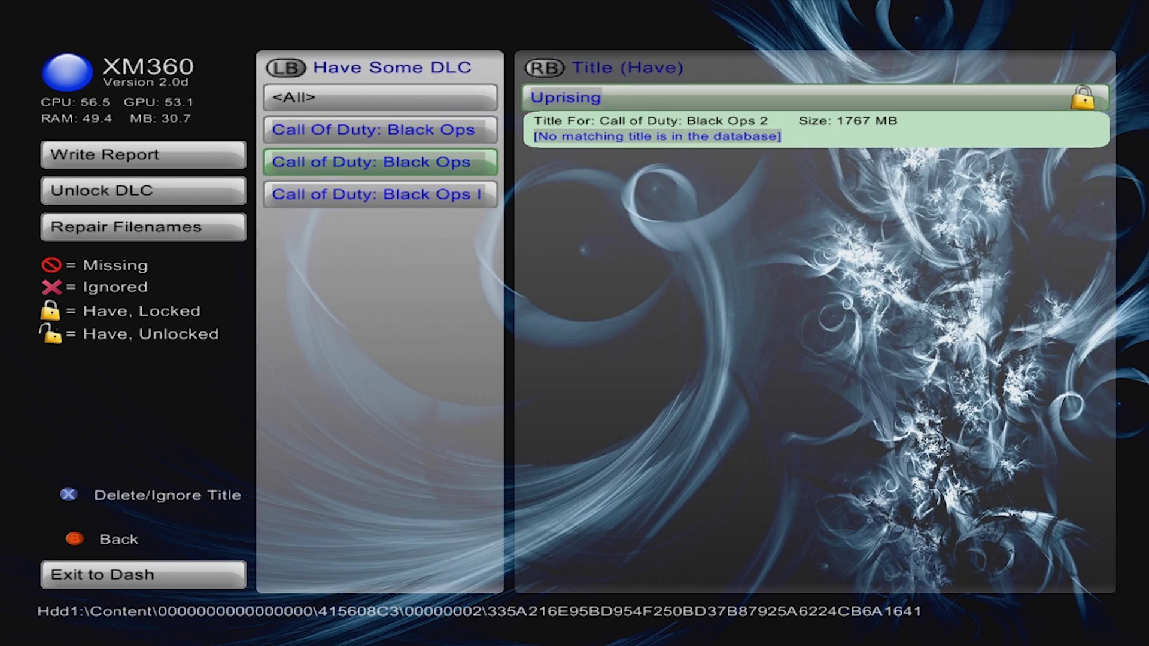
key(Left)
key(Right)
key(Right)
key(Left)
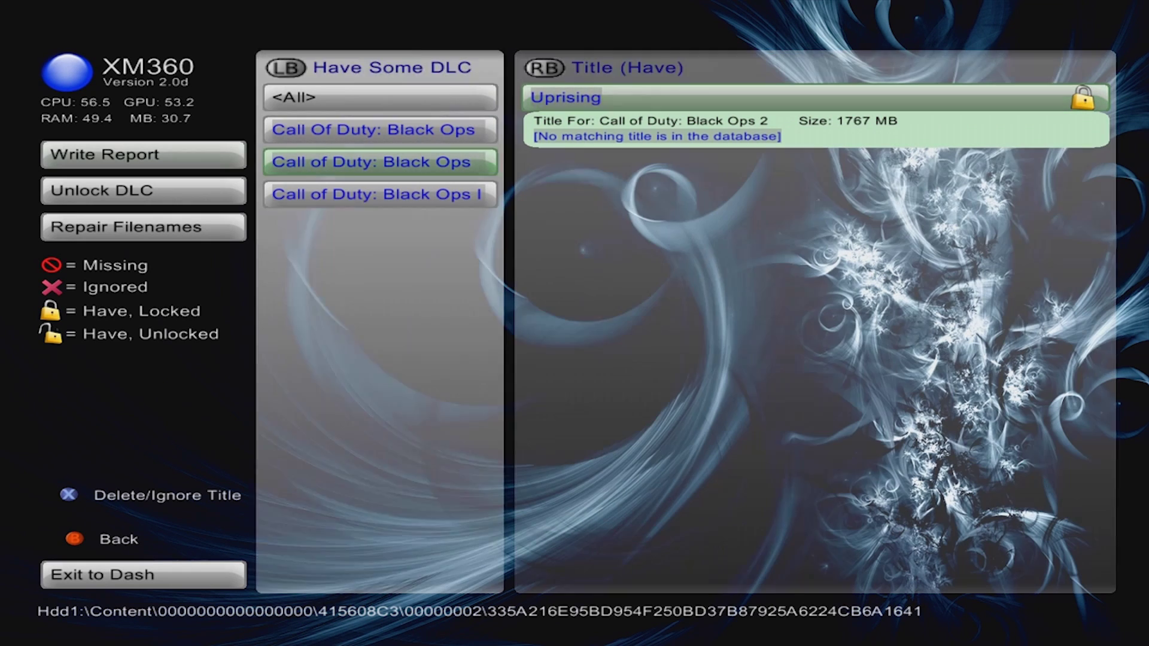
Exit XM360 and return to the Aurora dashboard.
key(Left)
key(Down)
key(Down)
key(Up)
key(Up)
key(Down)
key(Down)
key(Down)
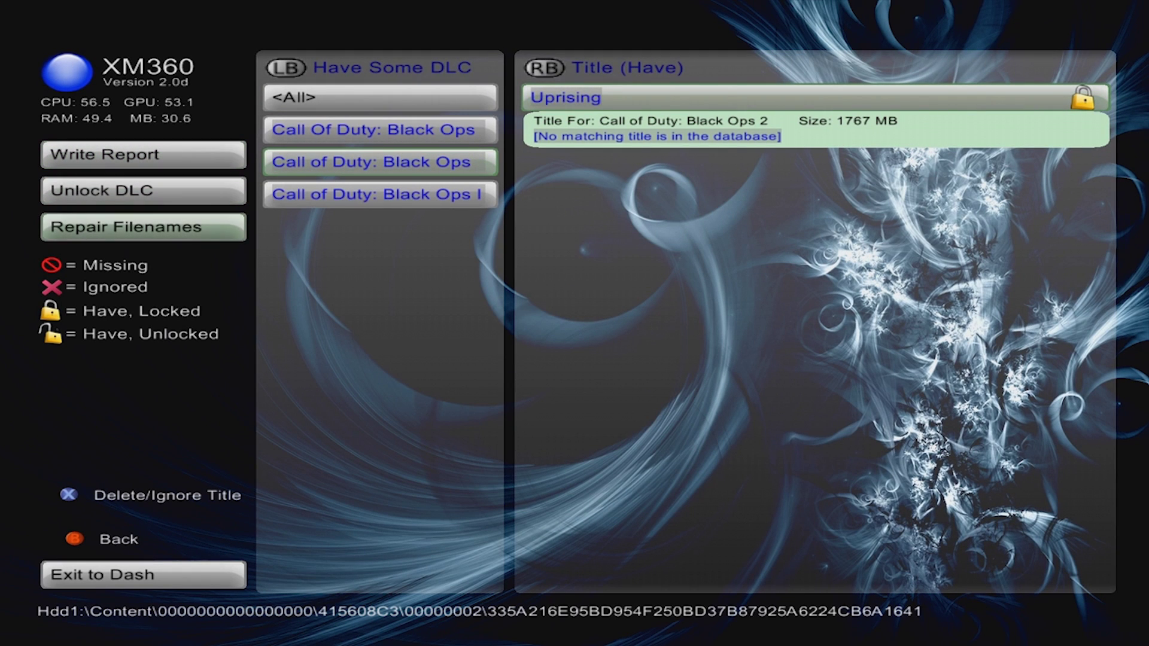
key(Up)
key(Down)
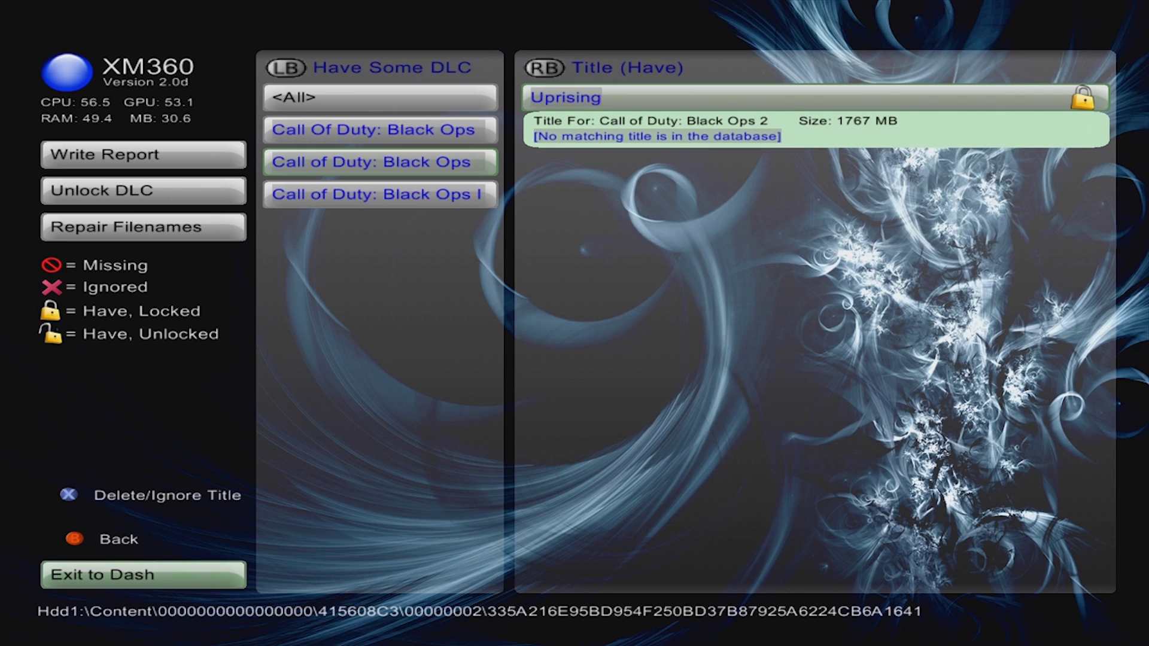
key(Return)
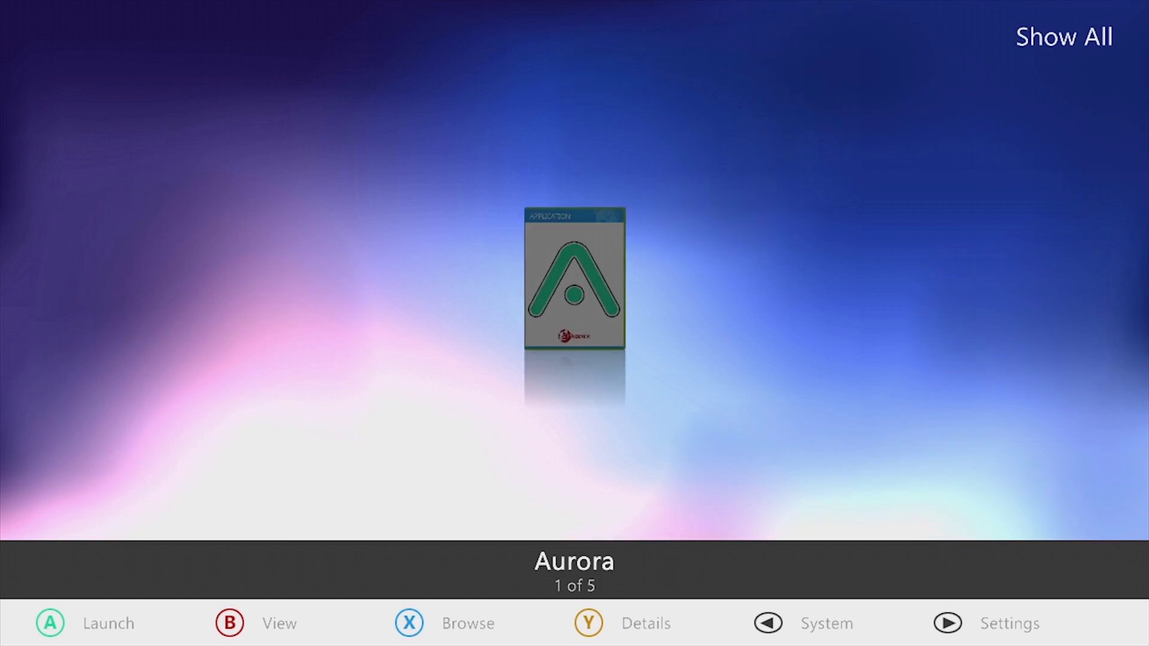
Launch Call of Duty: Black Ops II from Aurora and open the Zombies map selection globe.
key(Right)
key(Return)
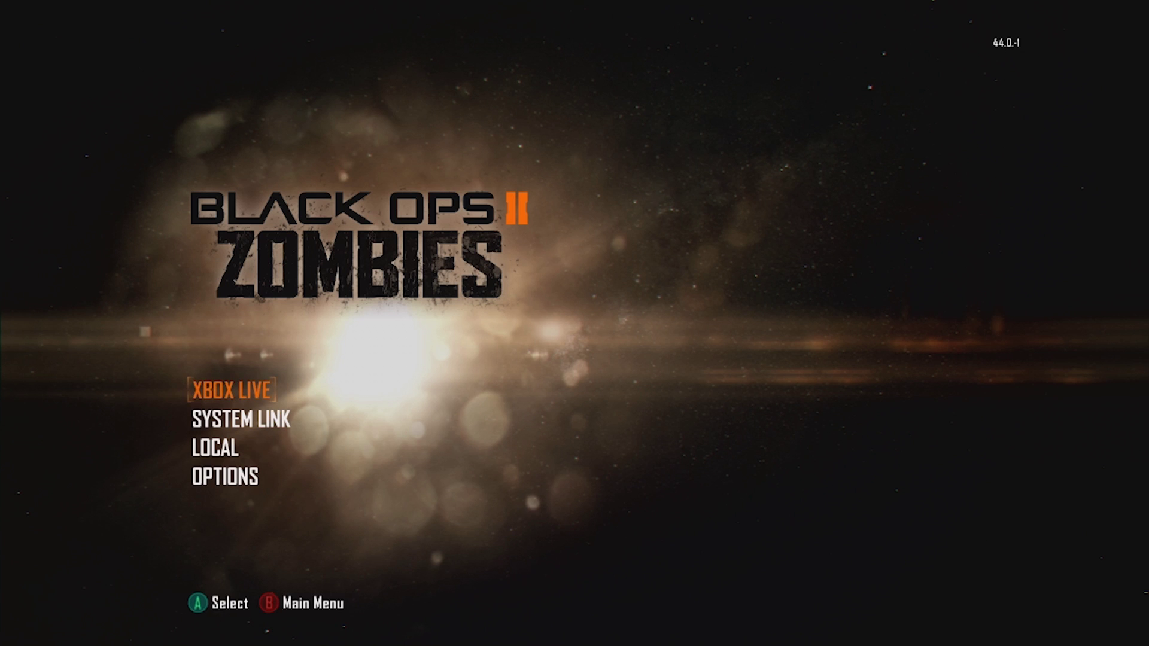
key(Down)
key(Return)
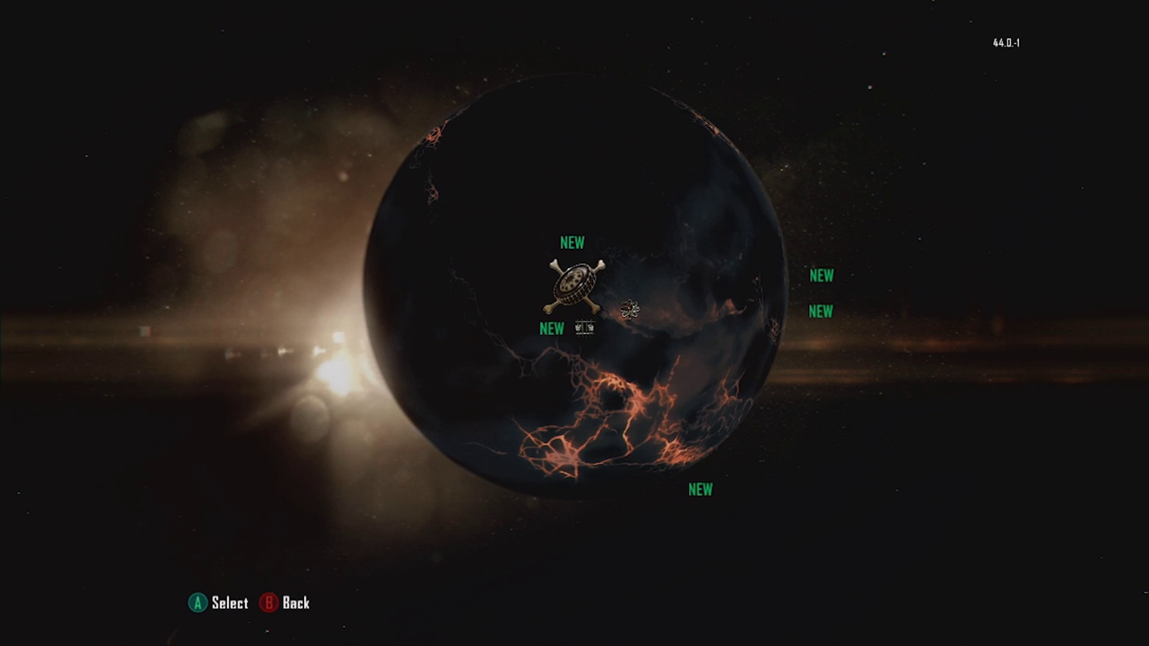
Select the Nuketown Zombies location on the map globe.
key(Down)
key(Right)
key(Left)
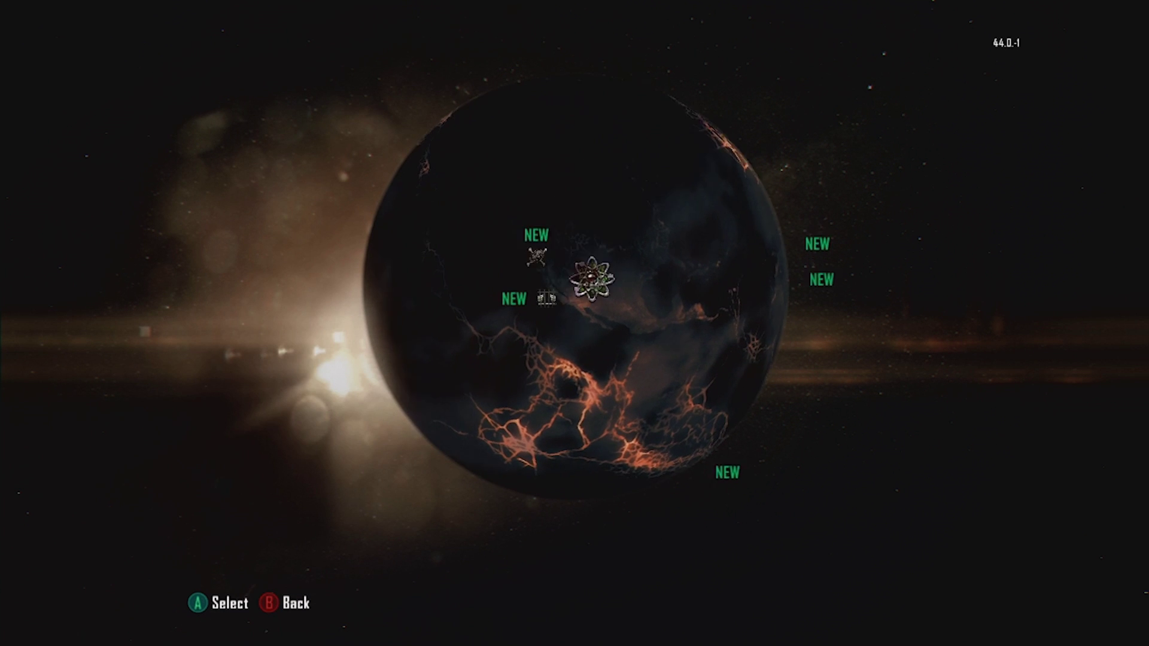
key(Right)
key(Return)
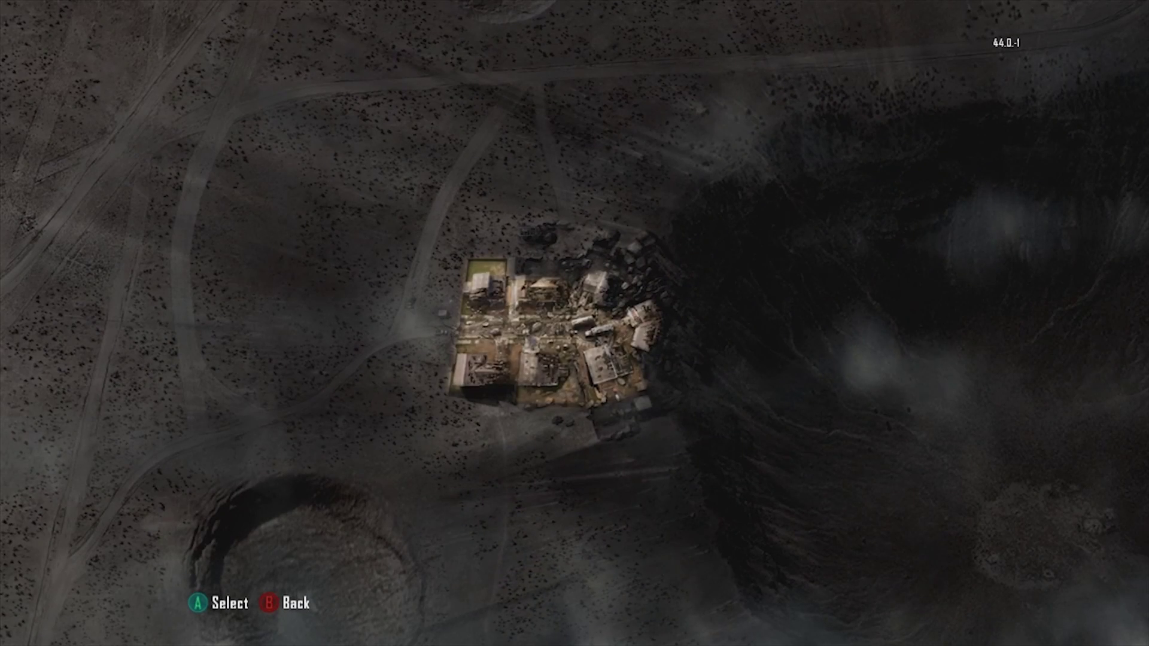